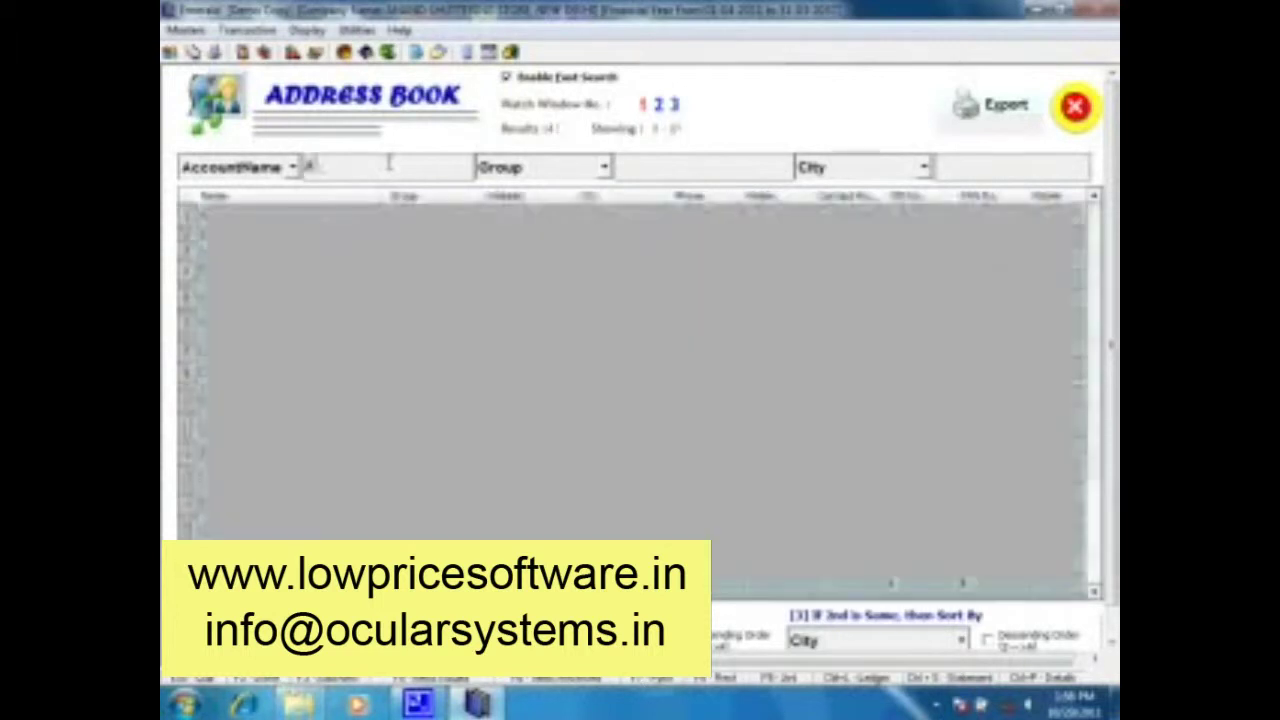
Open the ABC CONSTRUCTIONS account from the address book, request its deletion, decline the confirmation and leave the account form
double_click(386, 218)
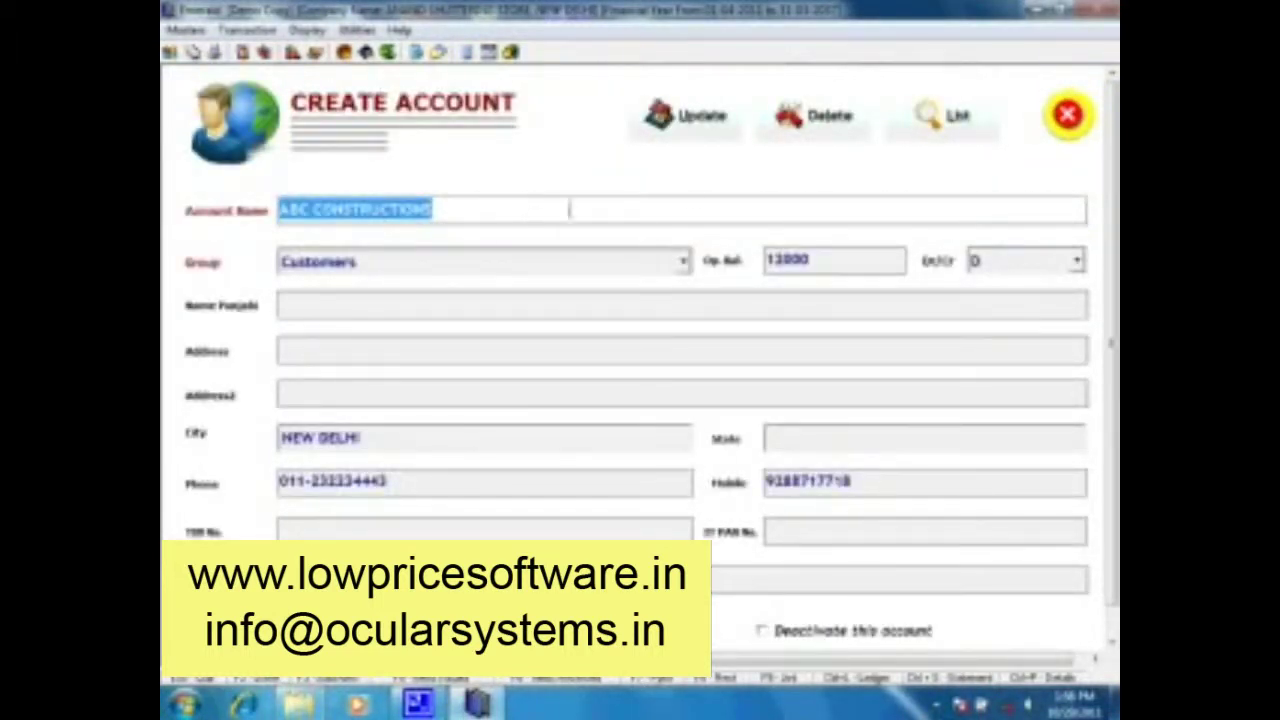
left_click(798, 140)
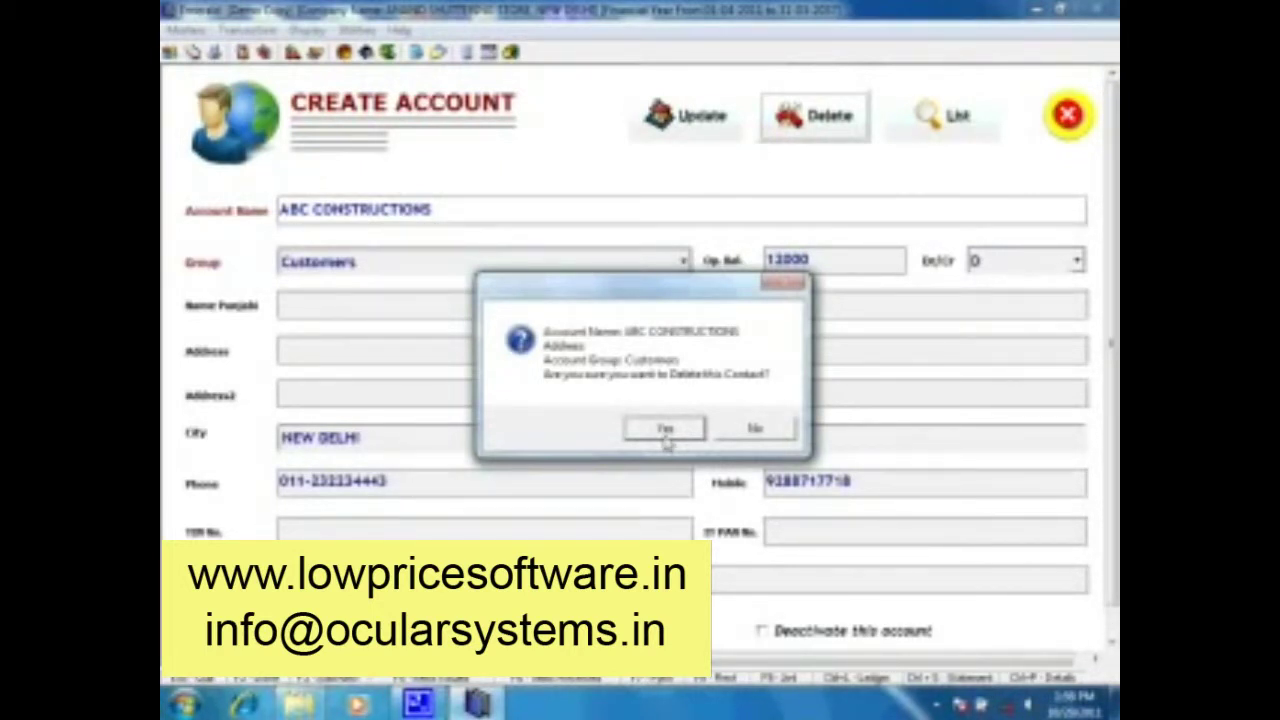
left_click(764, 437)
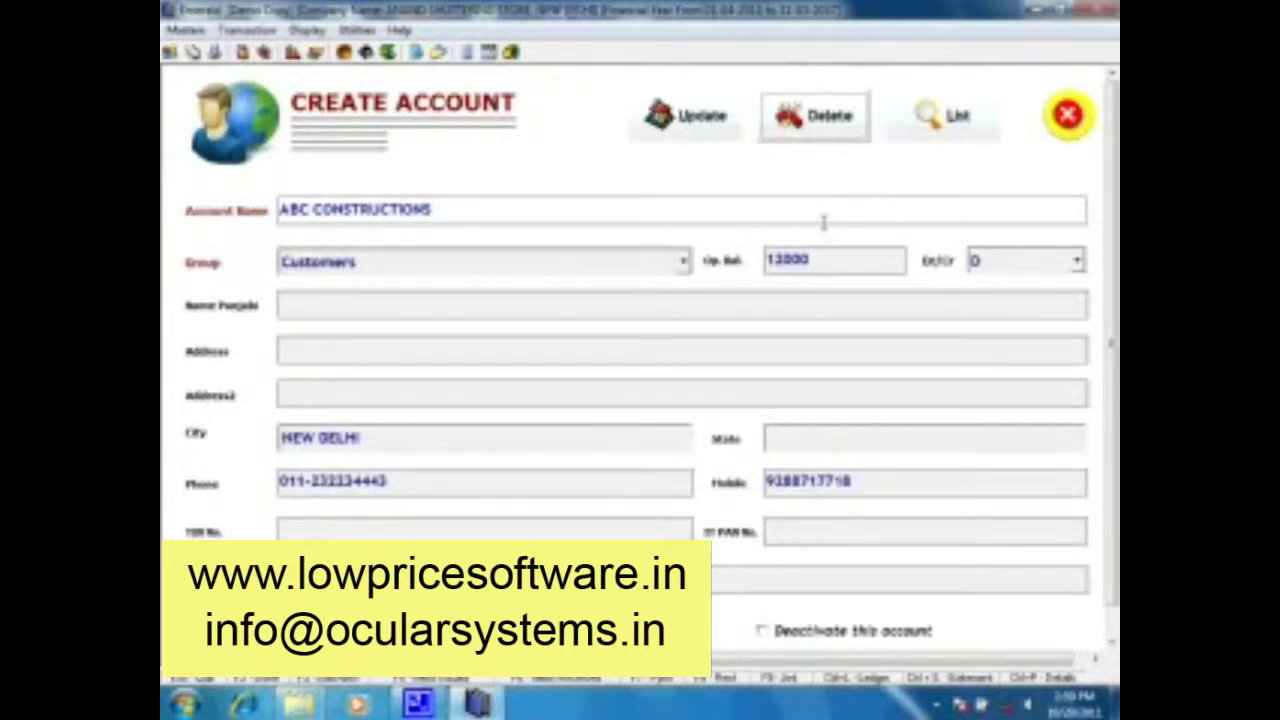
key("Escape")
key("Return")
key("Escape")
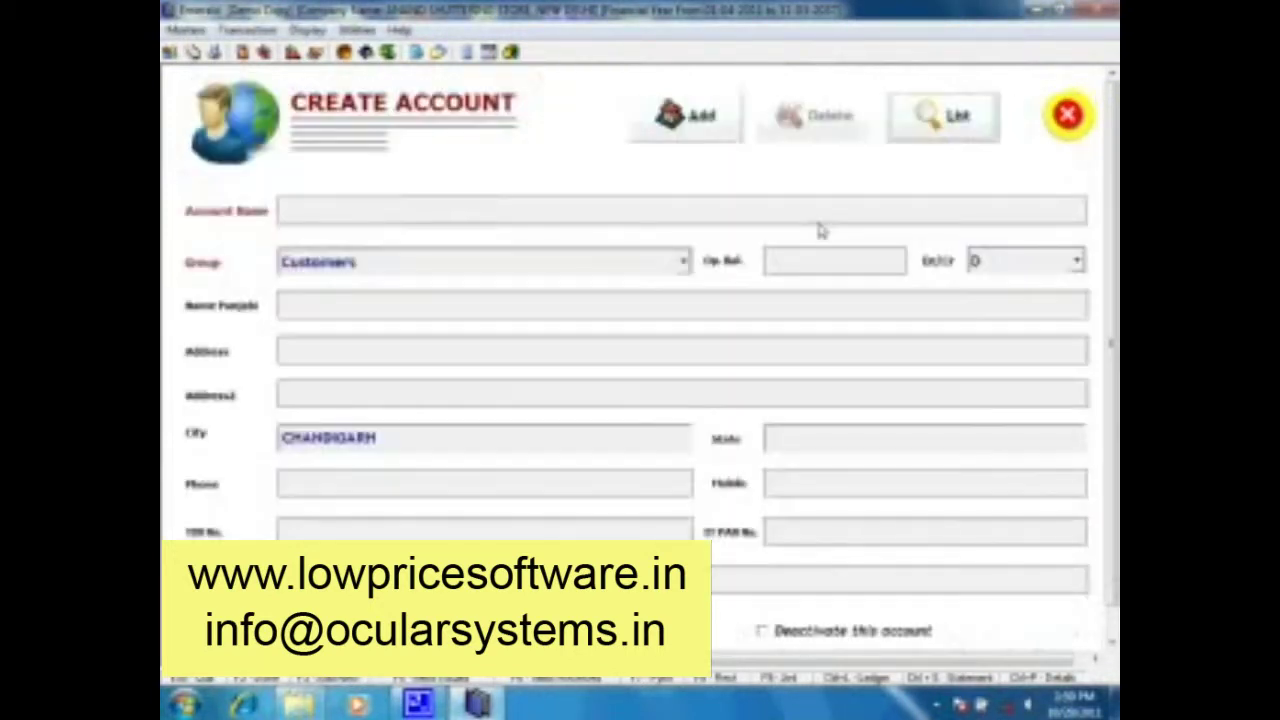
key("Escape")
Start a new item in the item master and name it STEEL PLATE, leaving its length blank
left_click(199, 31)
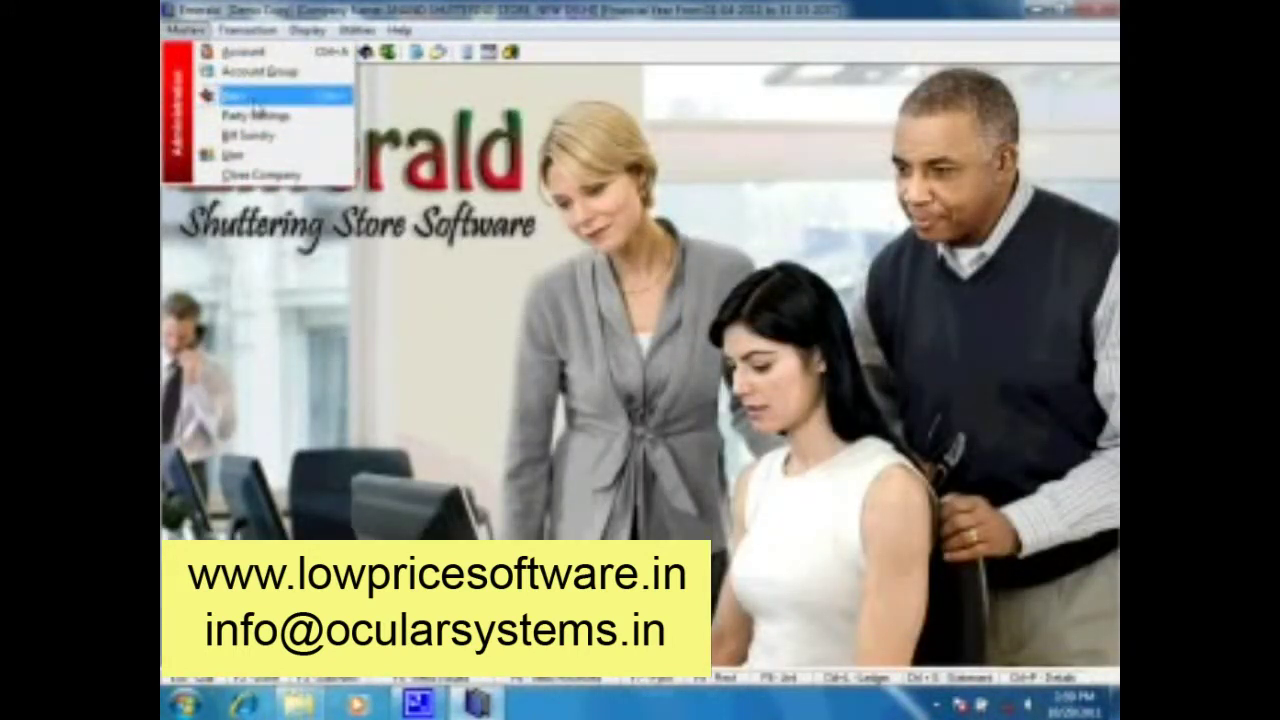
left_click(252, 99)
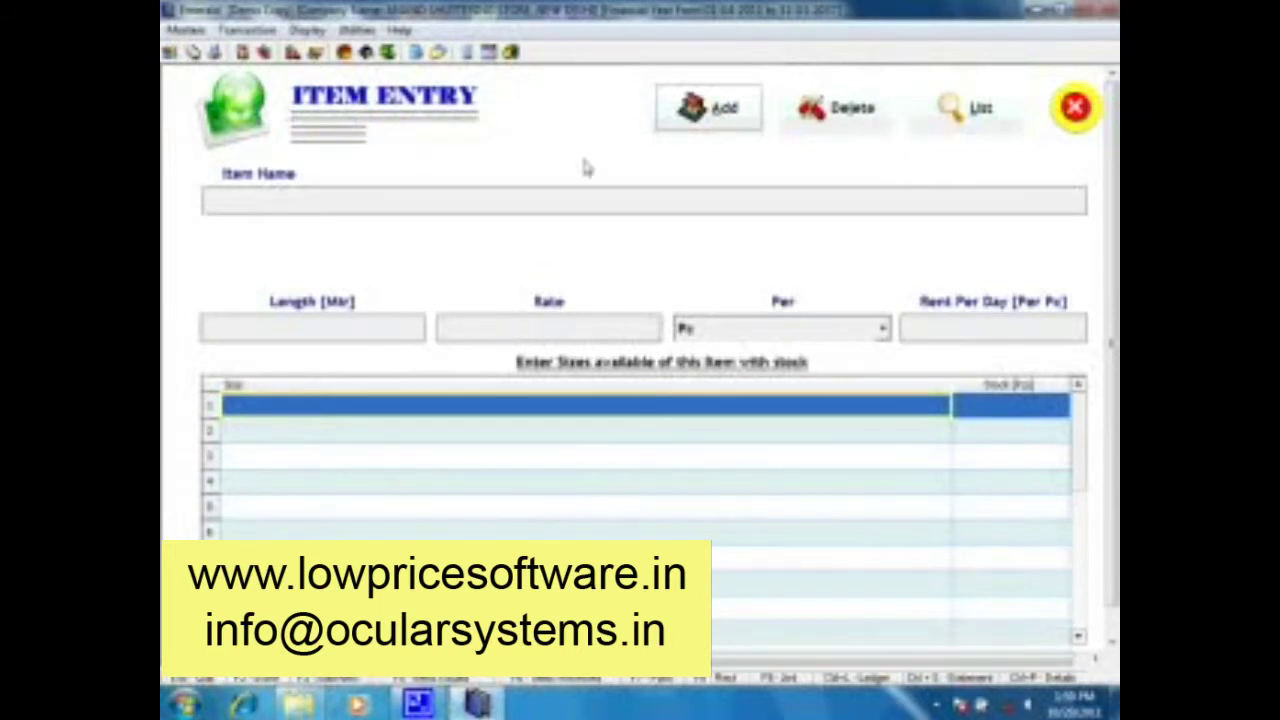
left_click(707, 112)
left_click(527, 200)
type("STEEL PLATE")
key("Return")
key("Return")
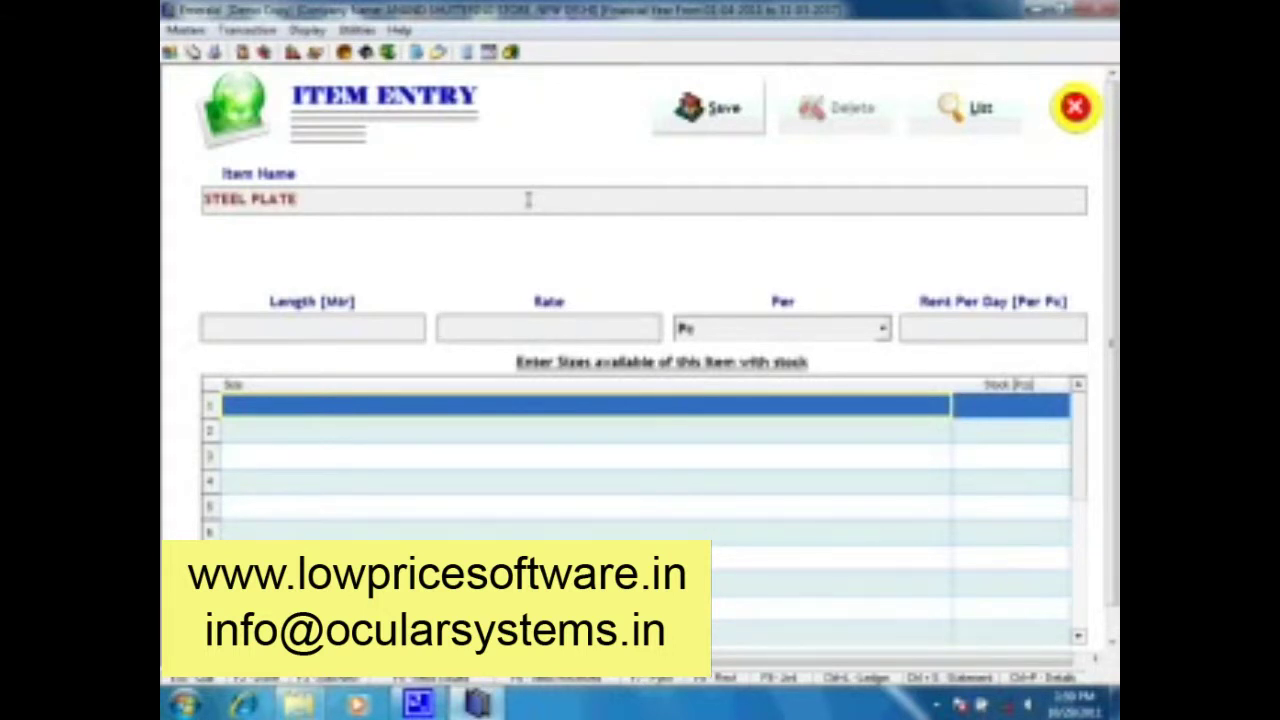
Set the steel plate's rate to .90 per Pc, enter a 3X12" size and save the new item
type("90")
key("Return")
key("Return")
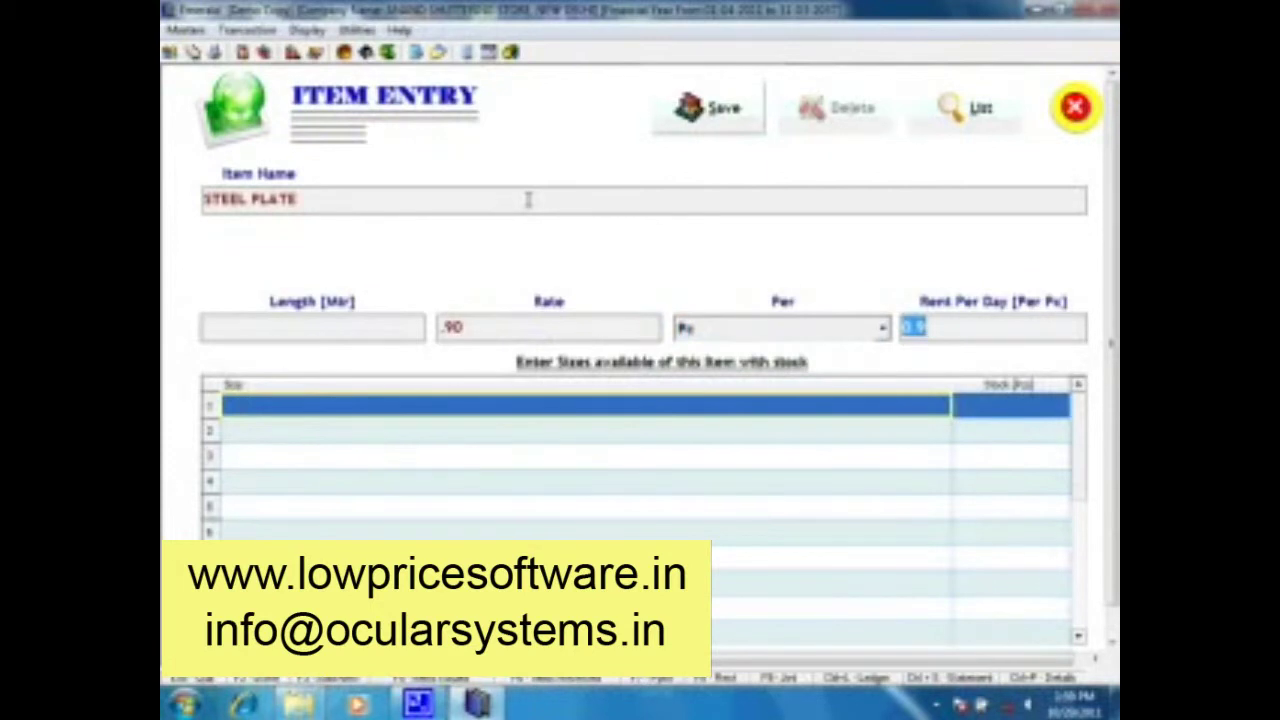
key("Return")
type("2x12")
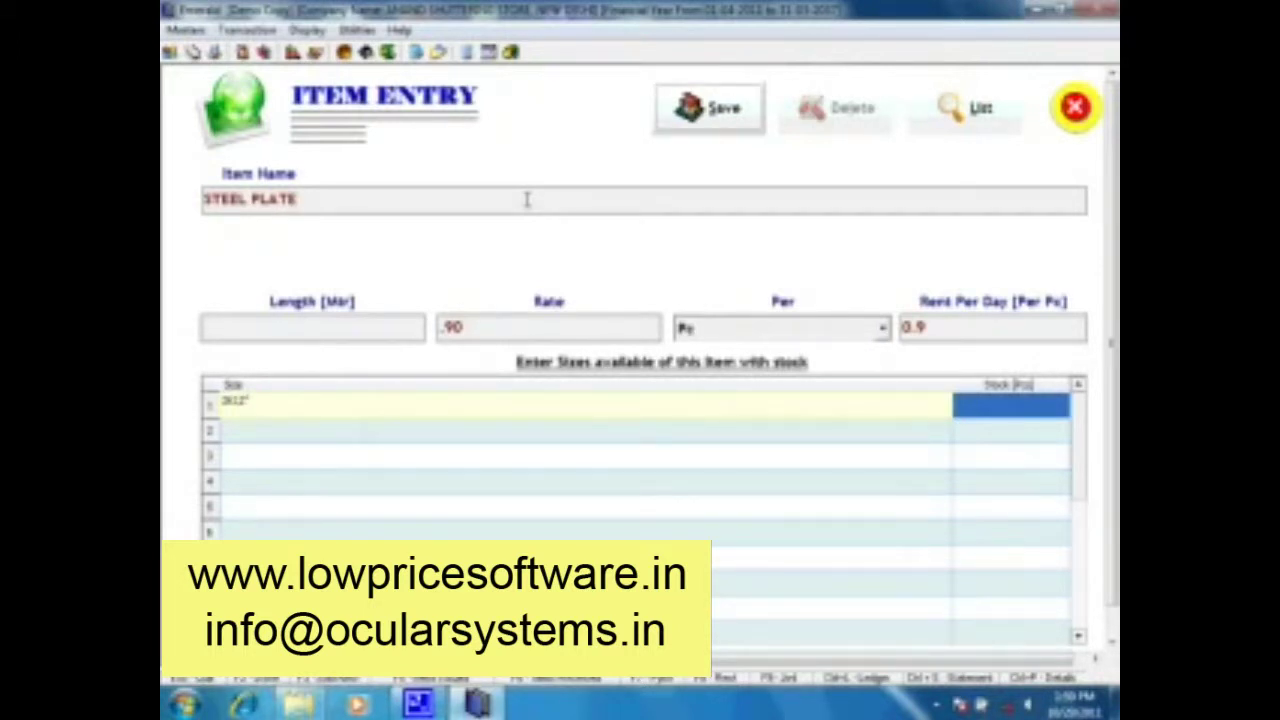
key("Return")
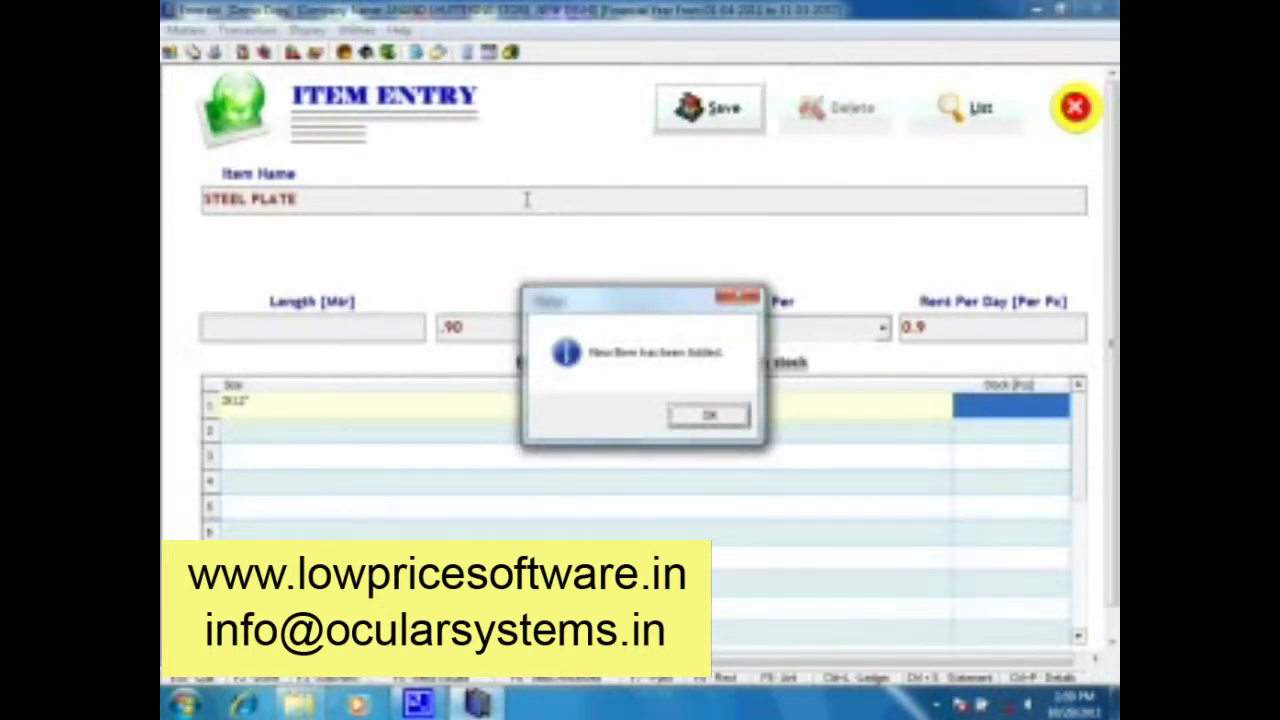
key("Return")
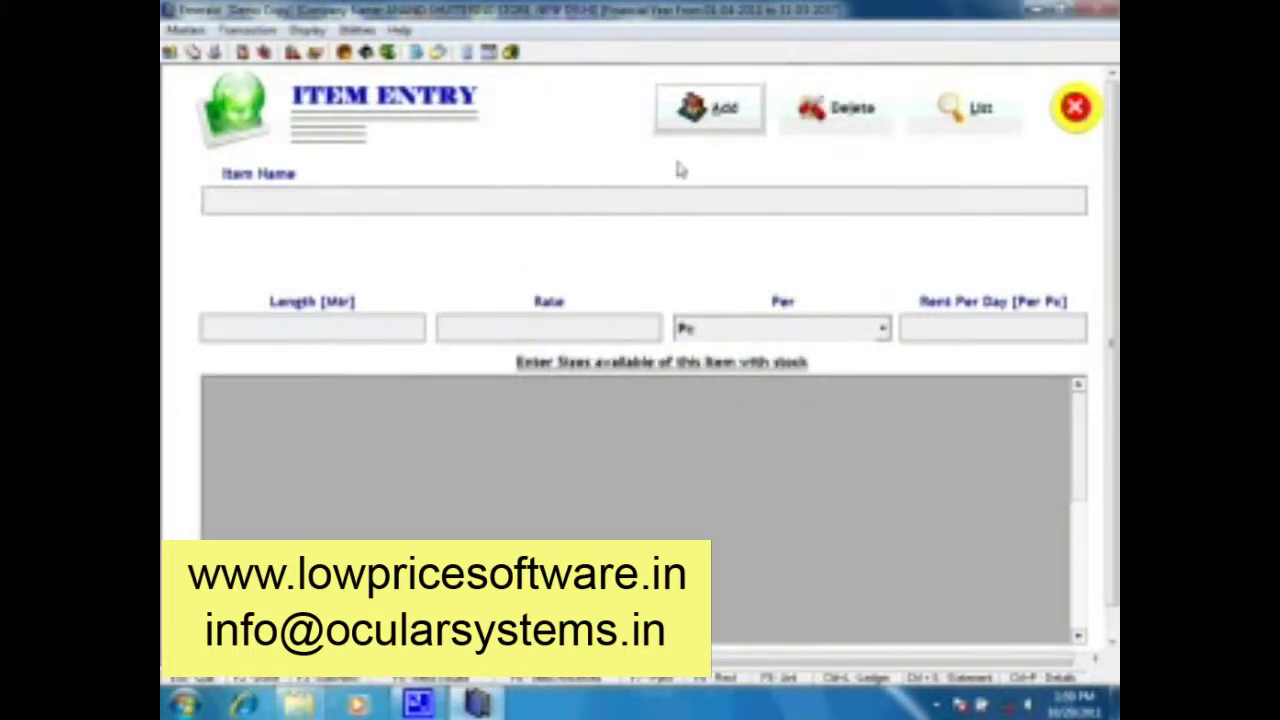
Reopen STEEL PLATE from the item list and add size 3X12 with a stock of 1000 pieces
left_click(948, 122)
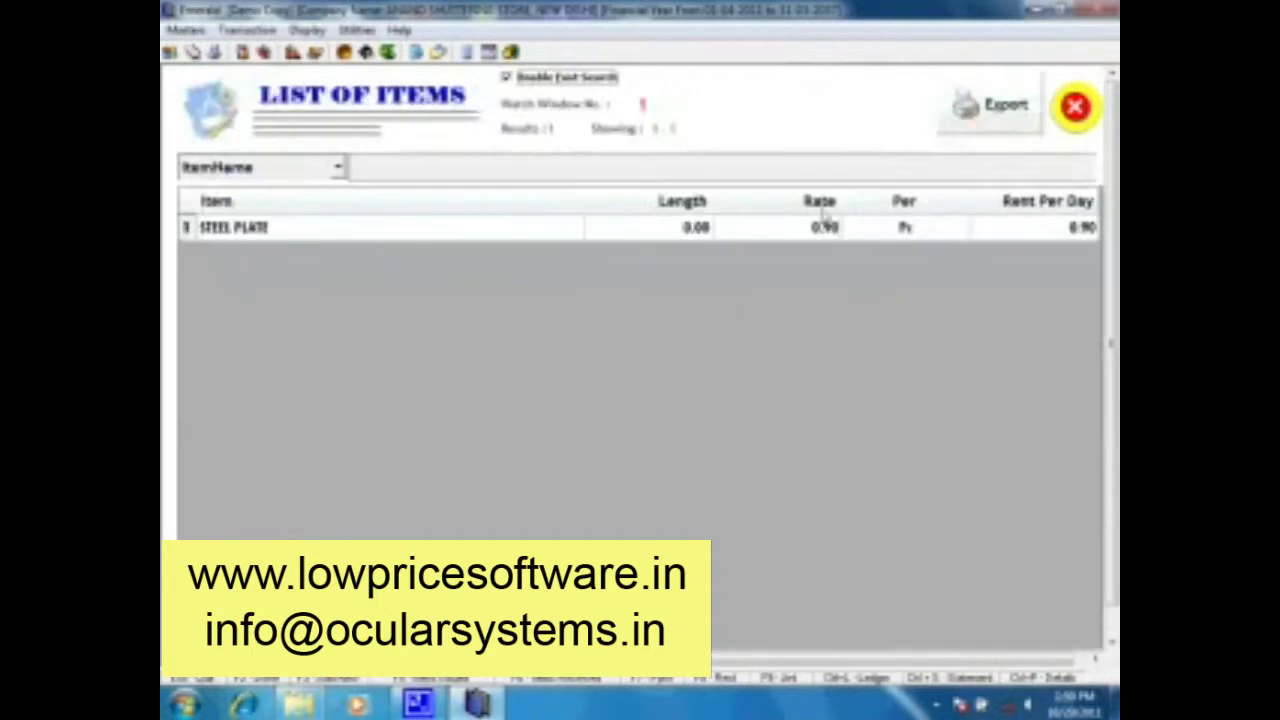
double_click(660, 228)
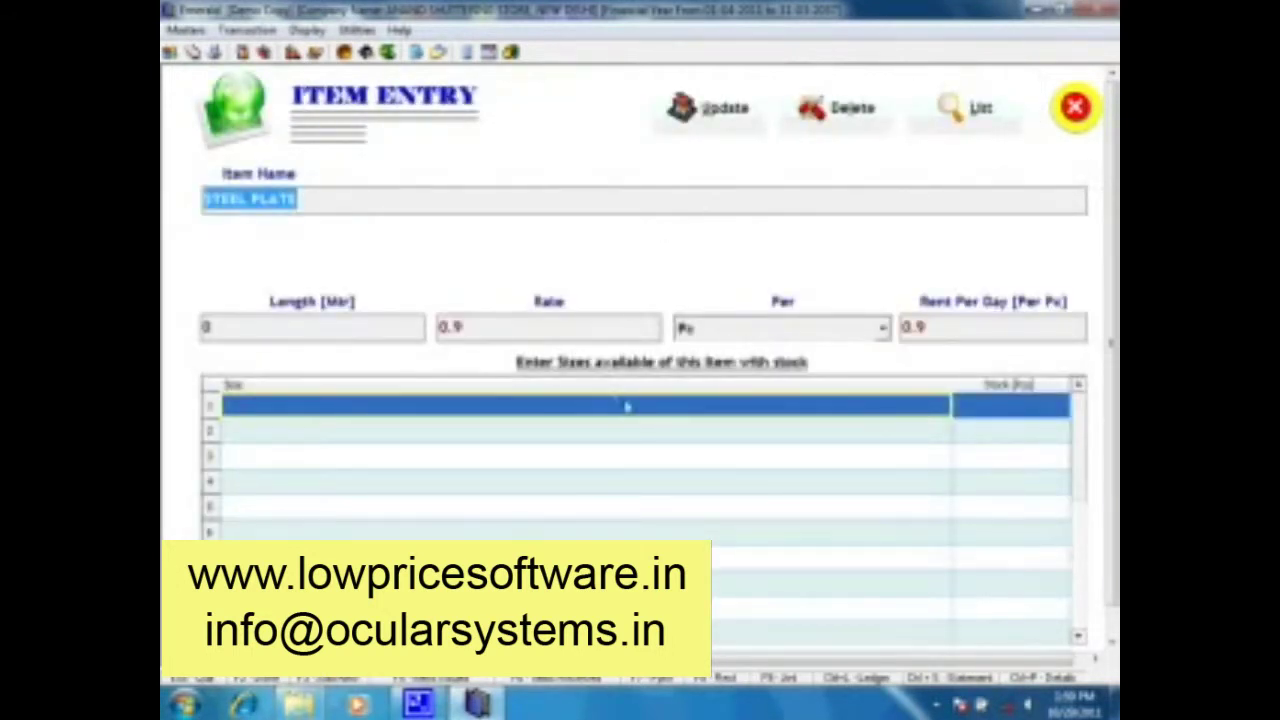
left_click(604, 404)
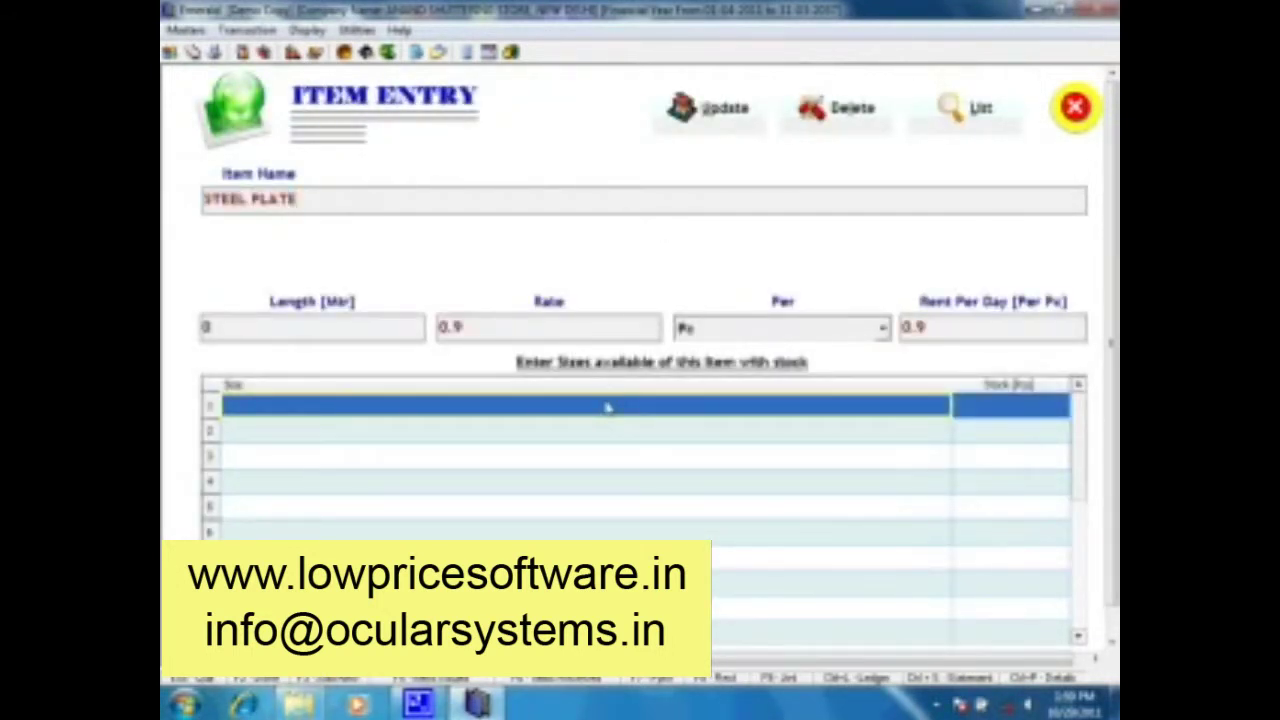
type("3X12")
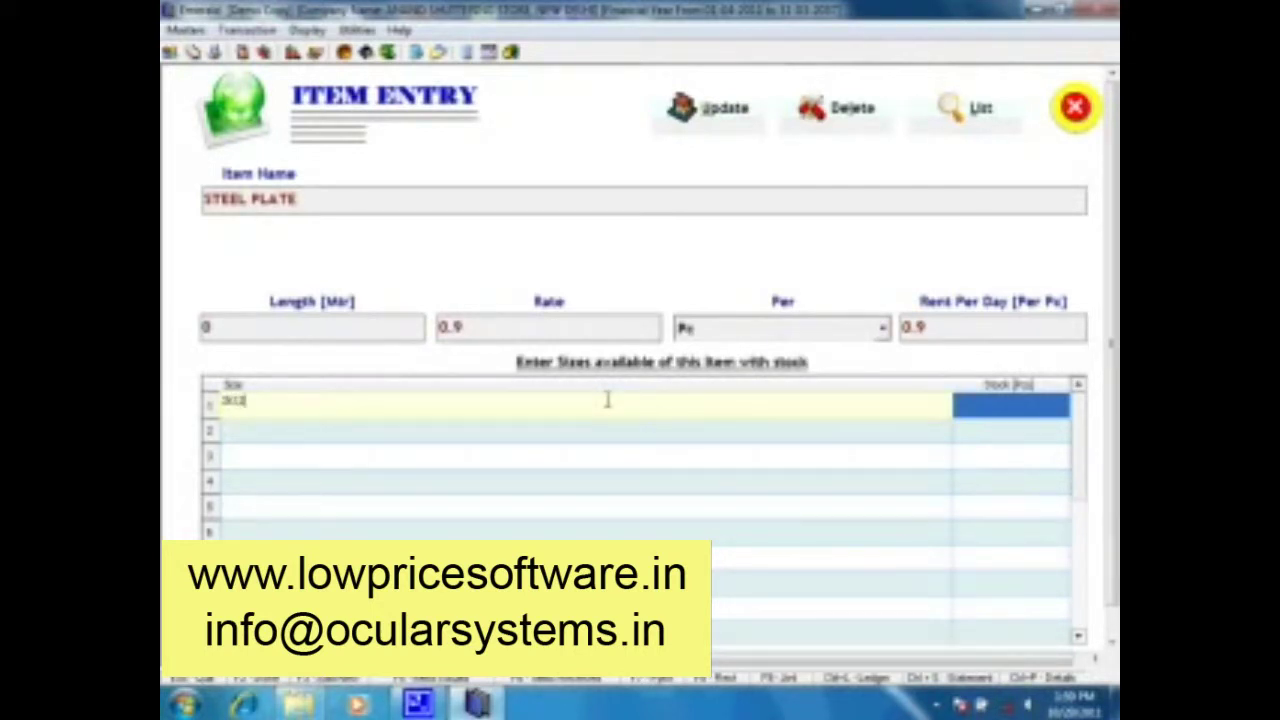
key("Return")
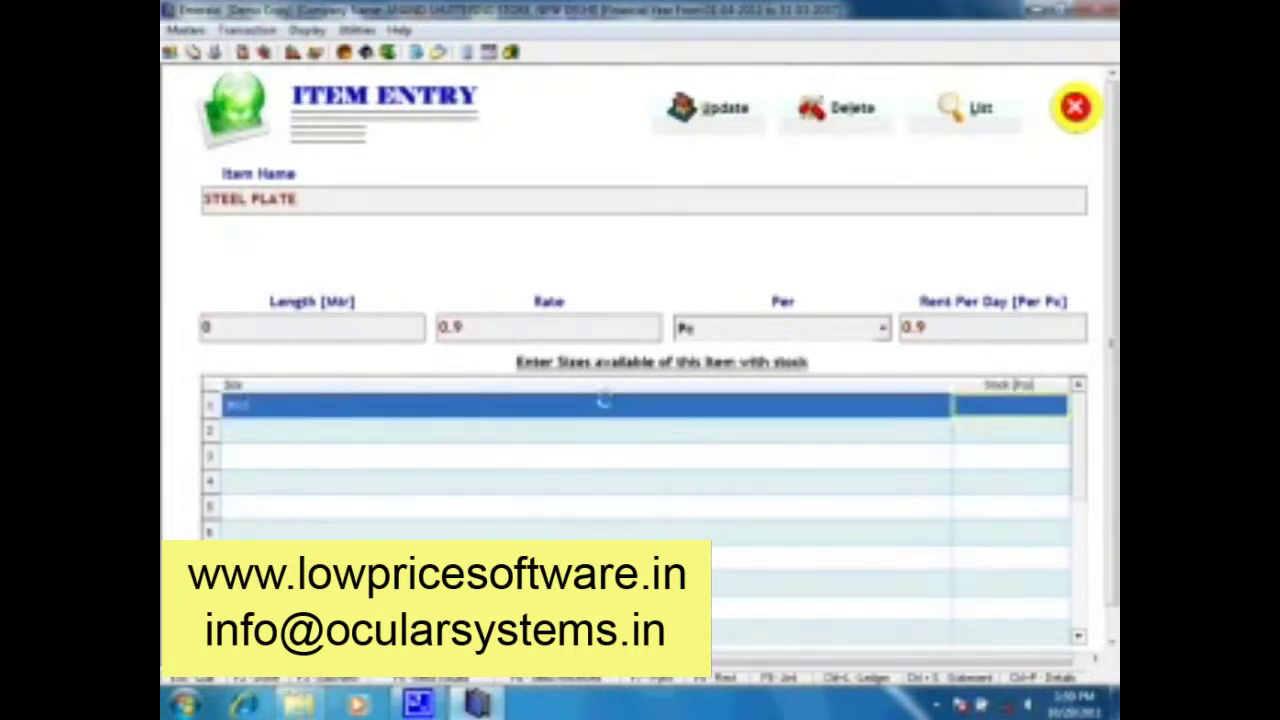
type("1000")
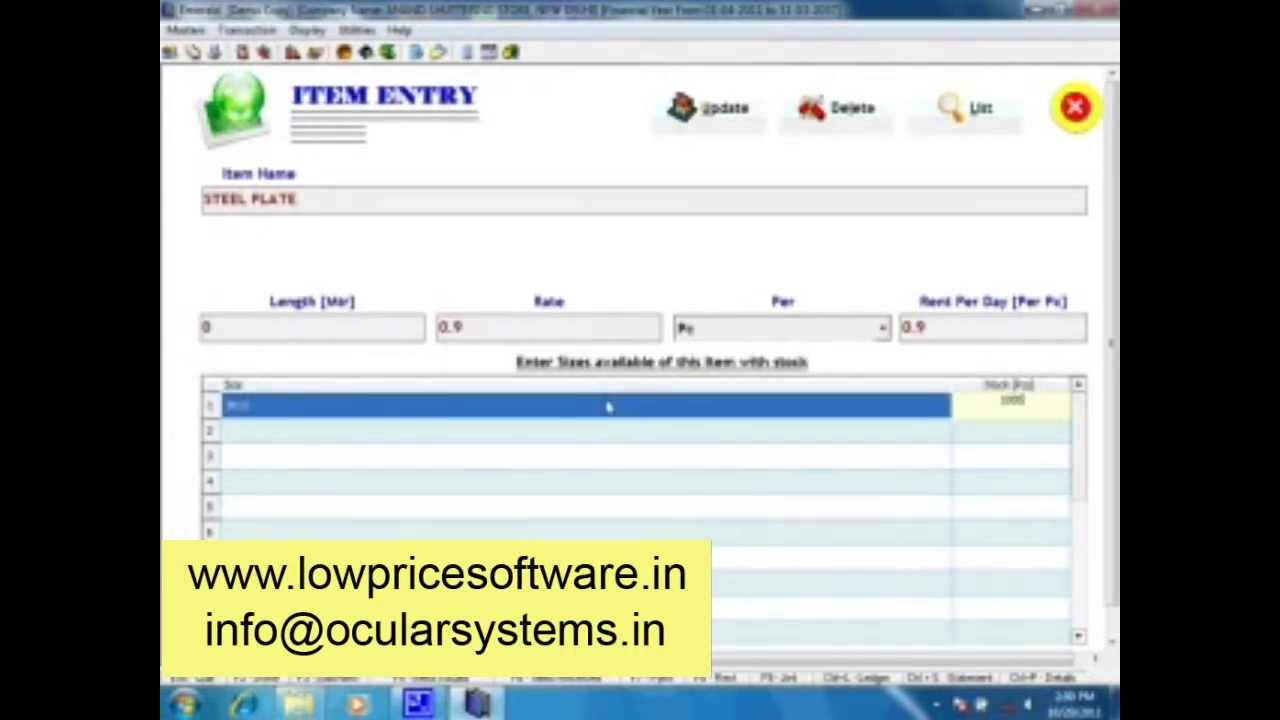
key("Return")
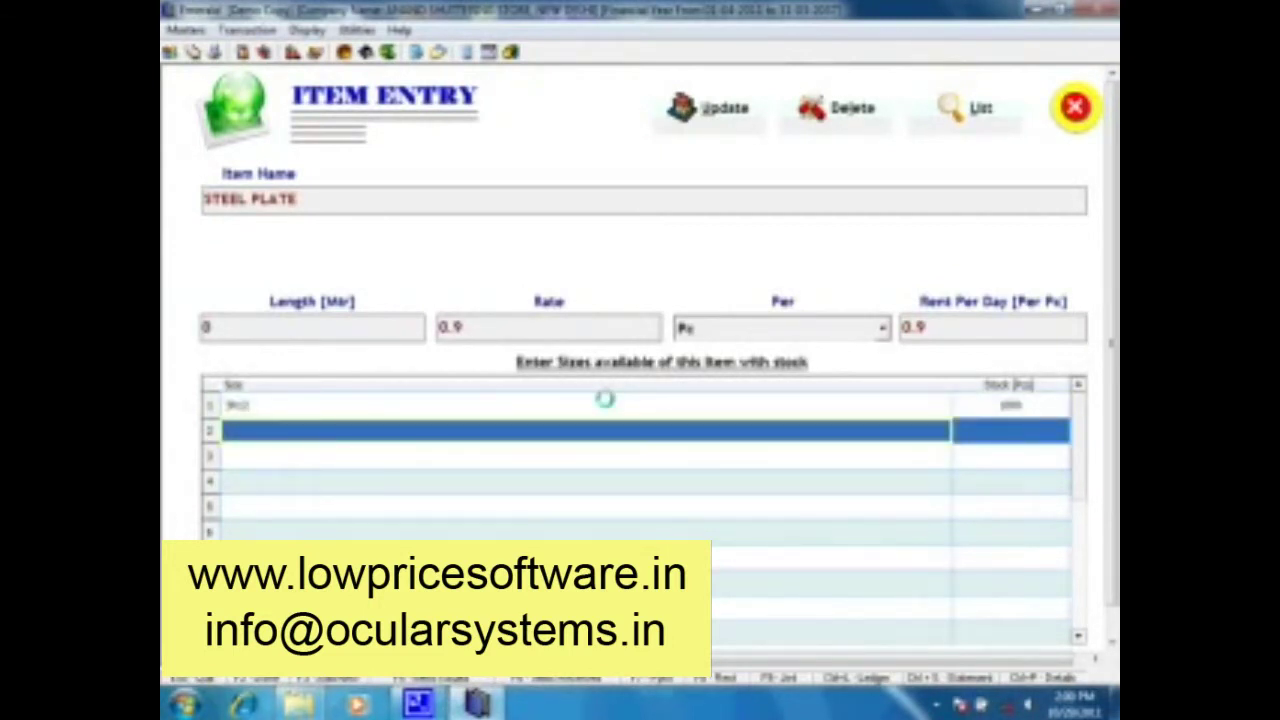
Add sizes 3X15 and 9X12 to the steel plate, each with a stock of 200 pieces
type("3X10")
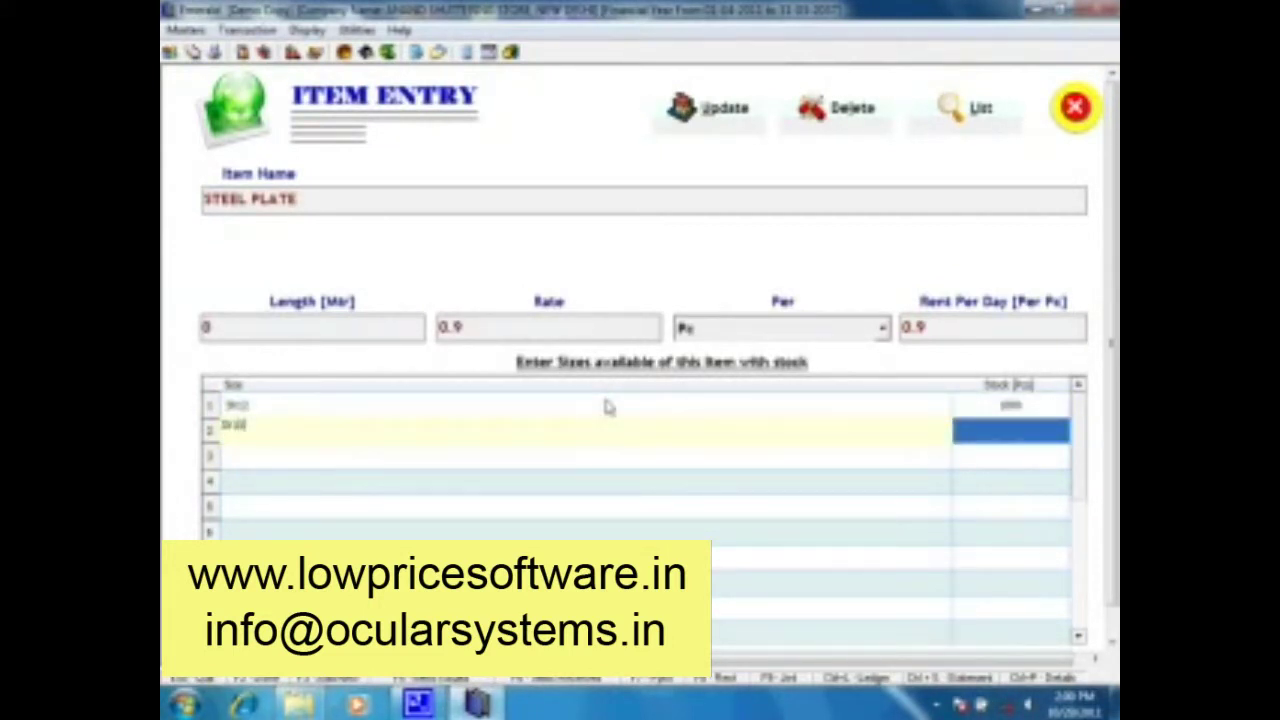
key("Return")
type("200")
key("Return")
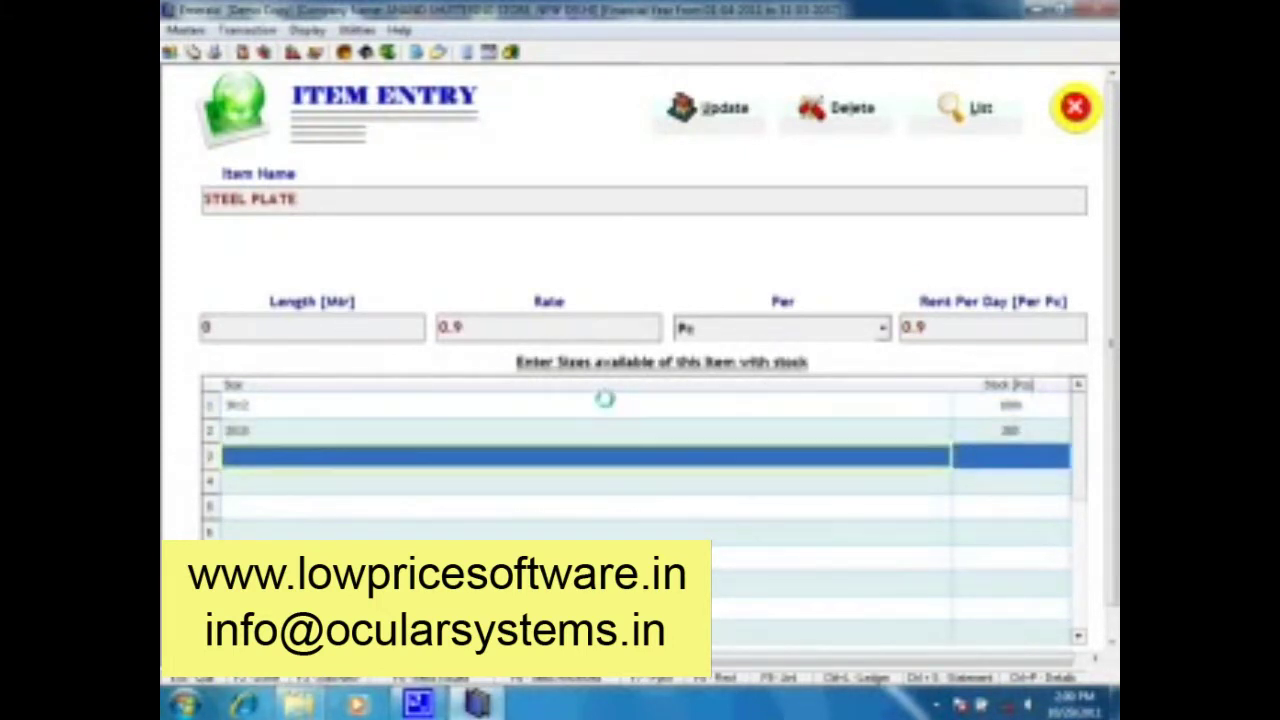
type("9X15")
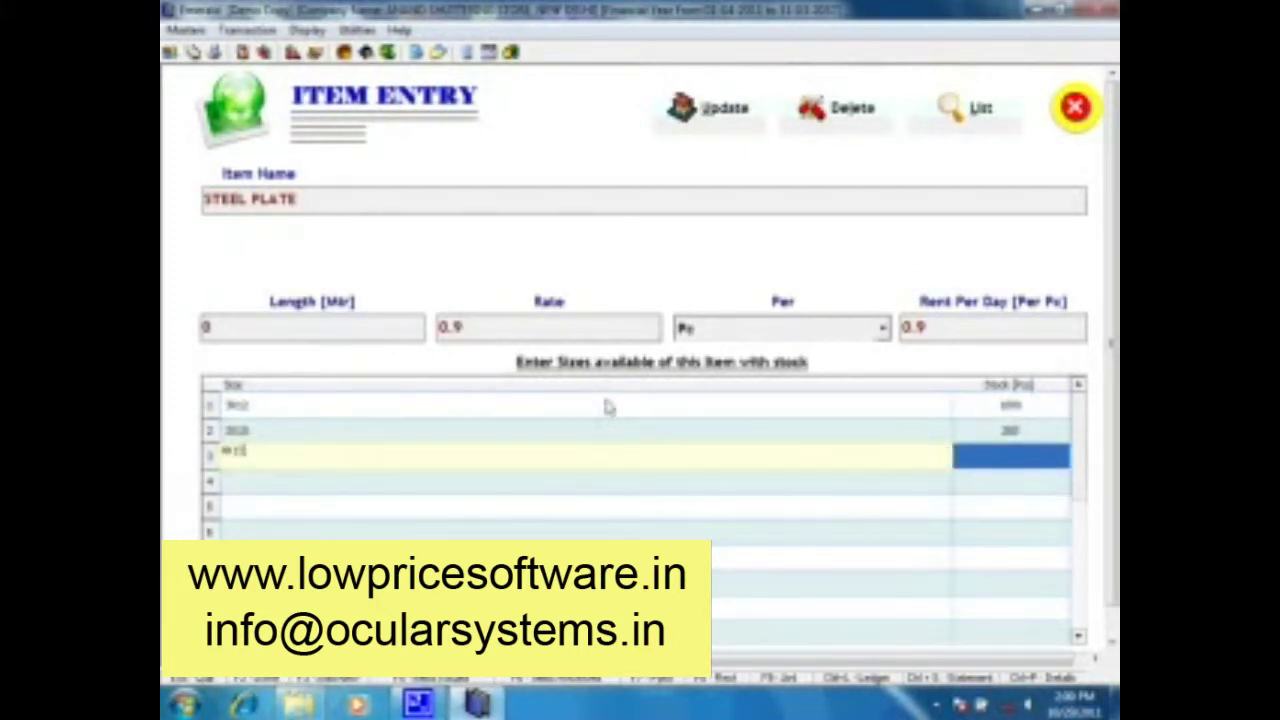
key("Return")
type("200")
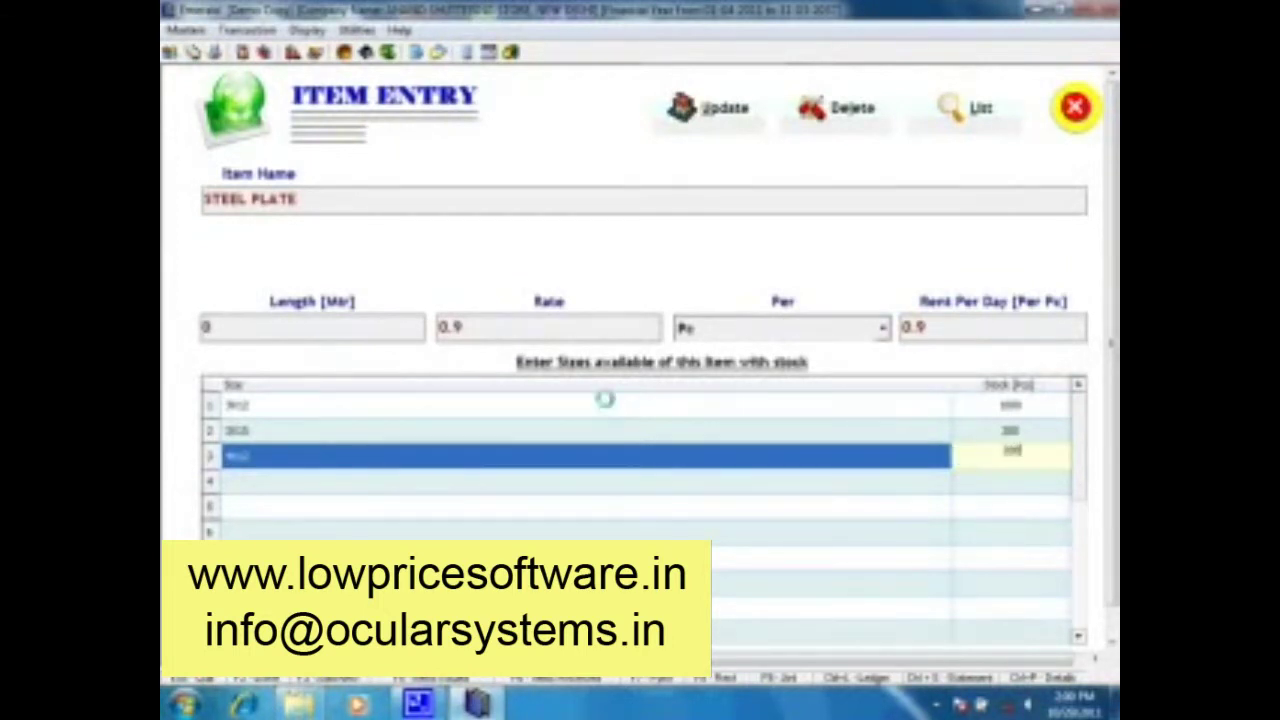
key("Return")
Add size 9X15 with a stock of 200 pieces and update the steel plate item
type("9X15")
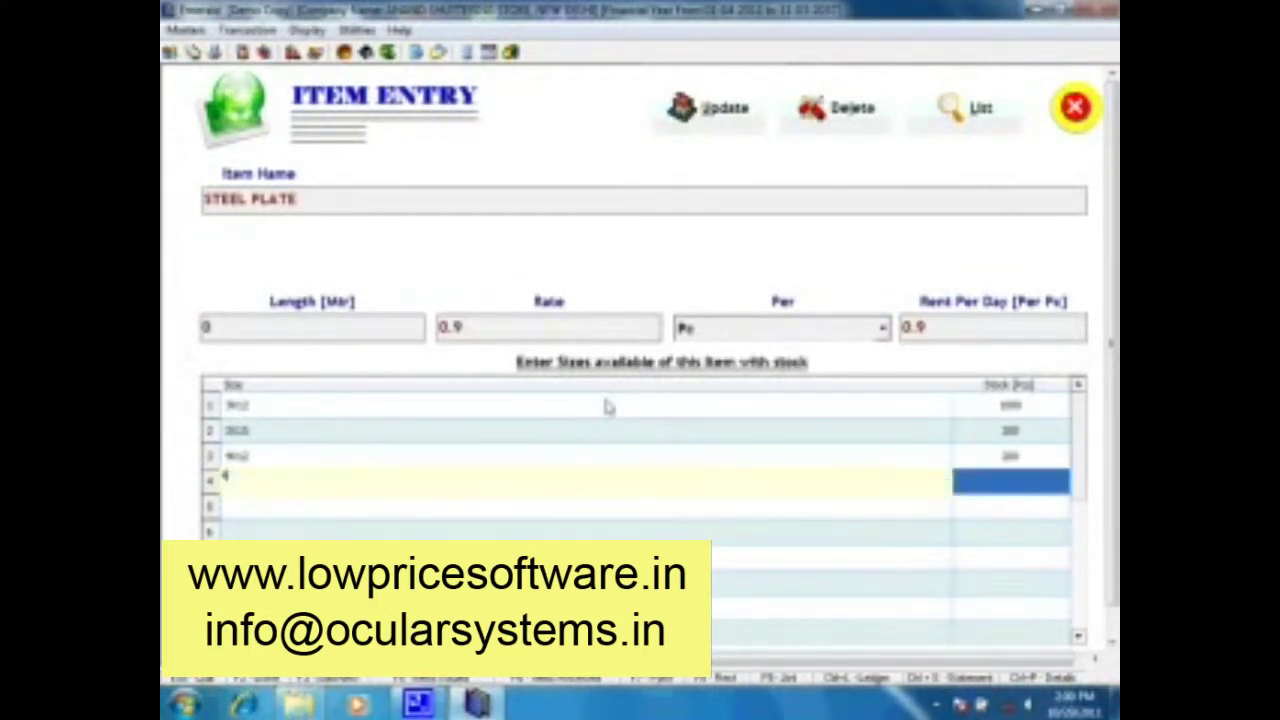
key("Return")
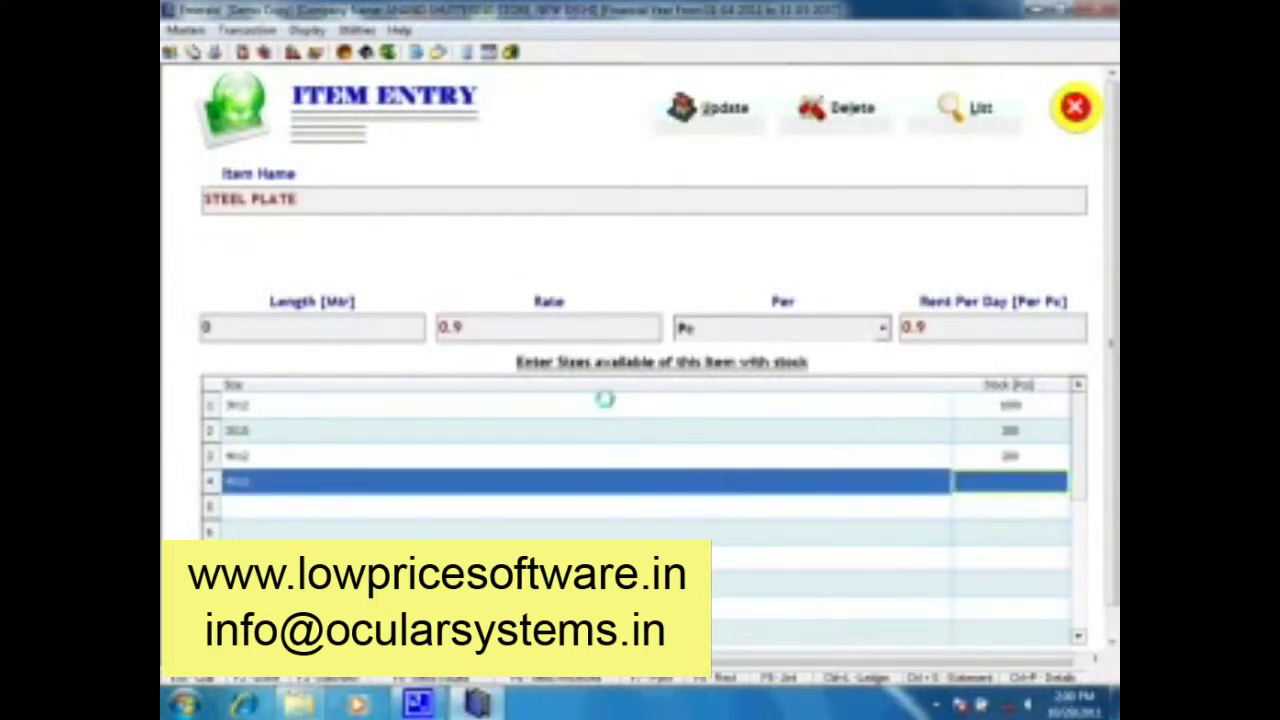
type("200")
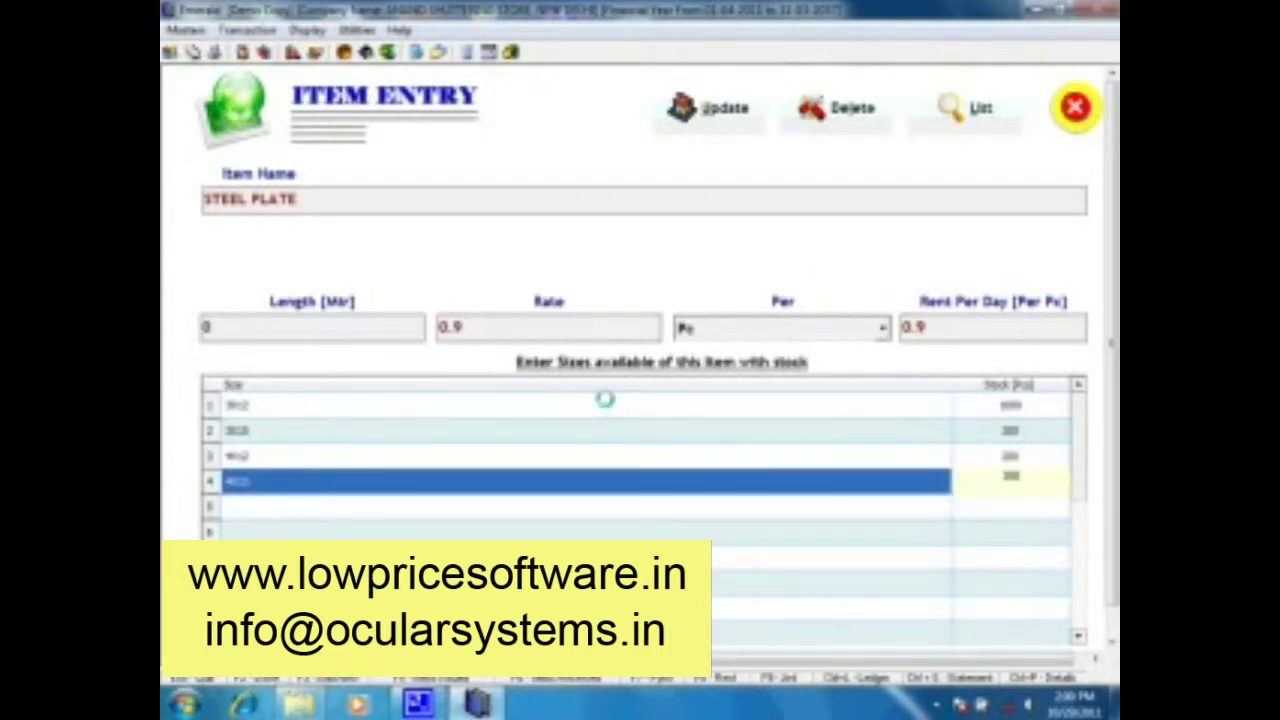
key("Return")
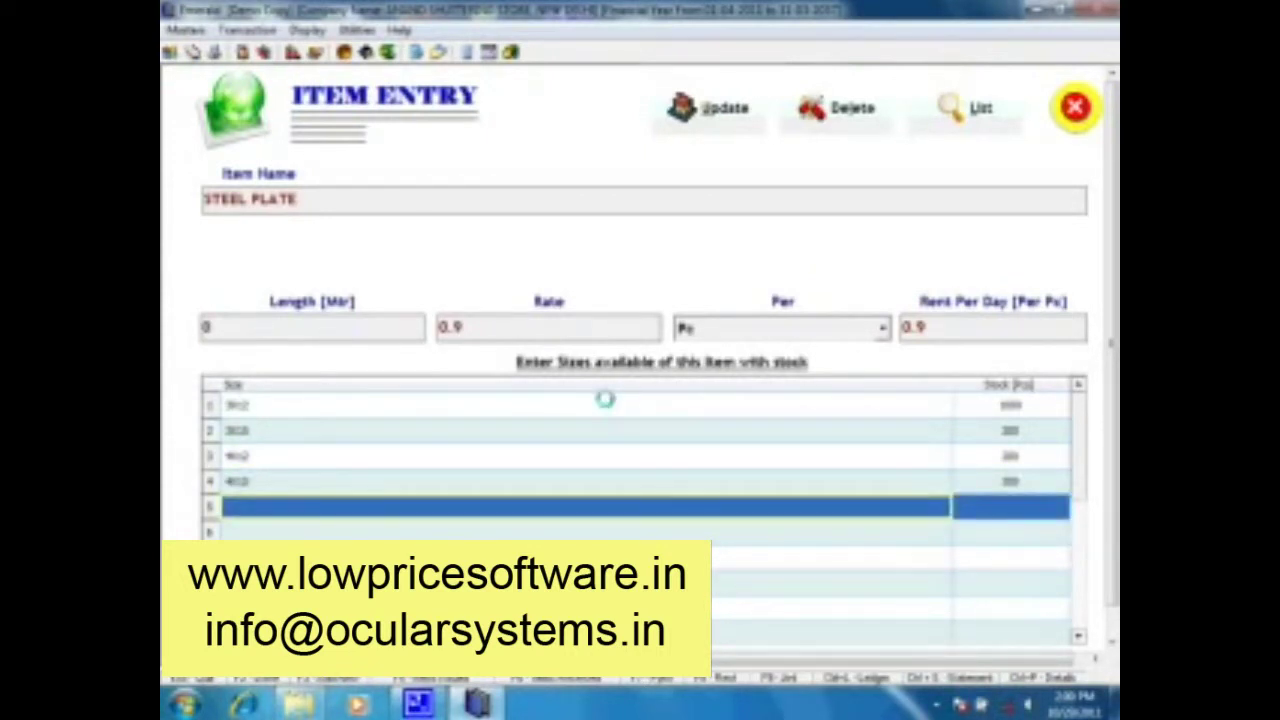
left_click(714, 118)
key("Return")
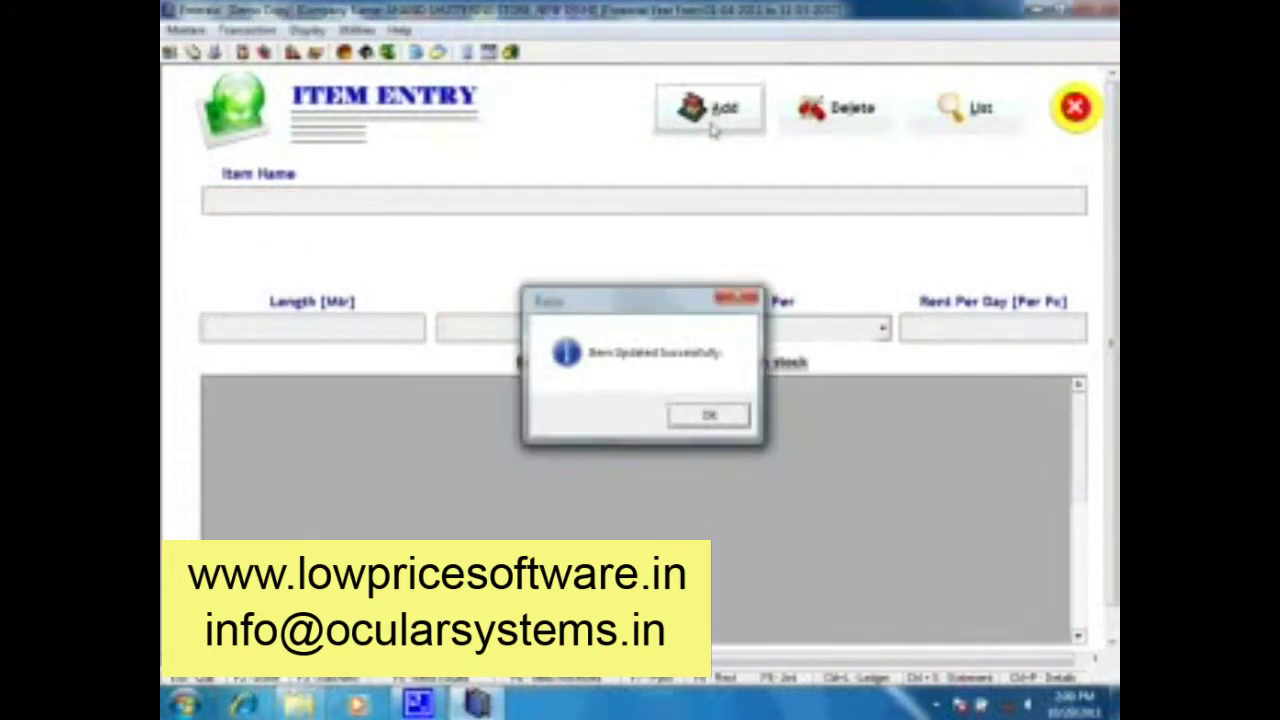
Start another new item and name it LEDGER 1.25 MTR
left_click(712, 125)
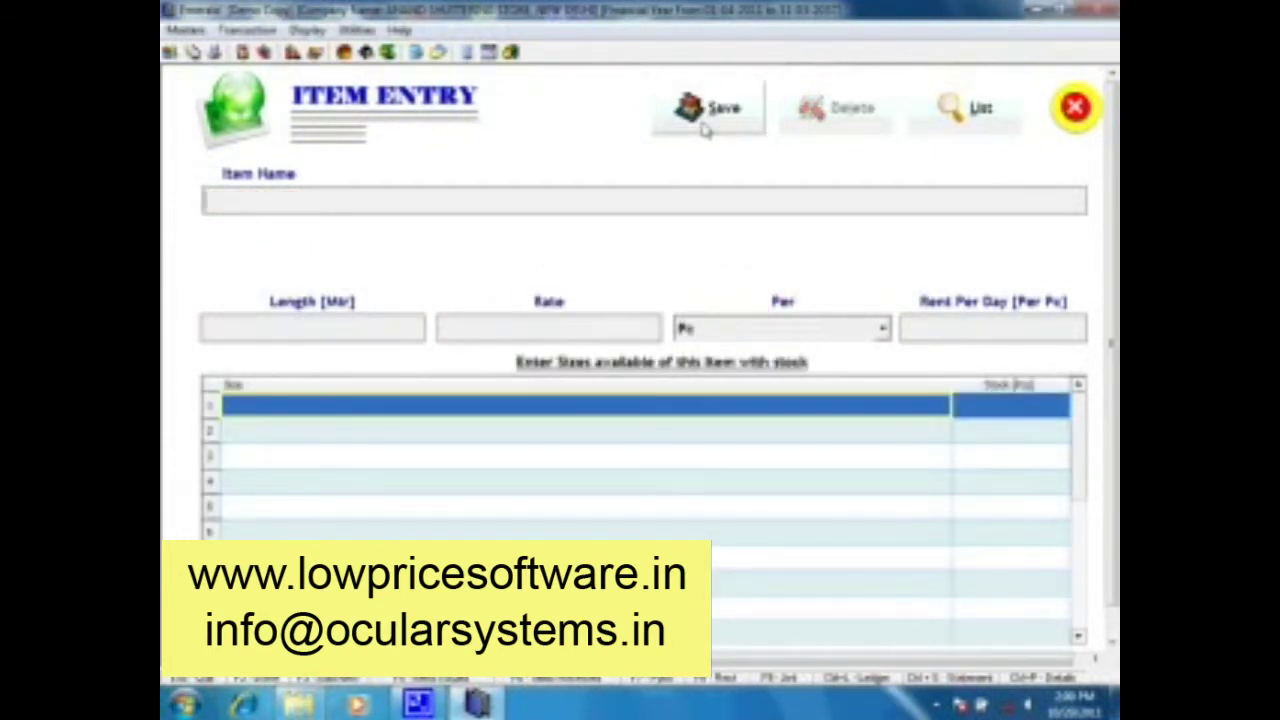
type("LEDGER 1")
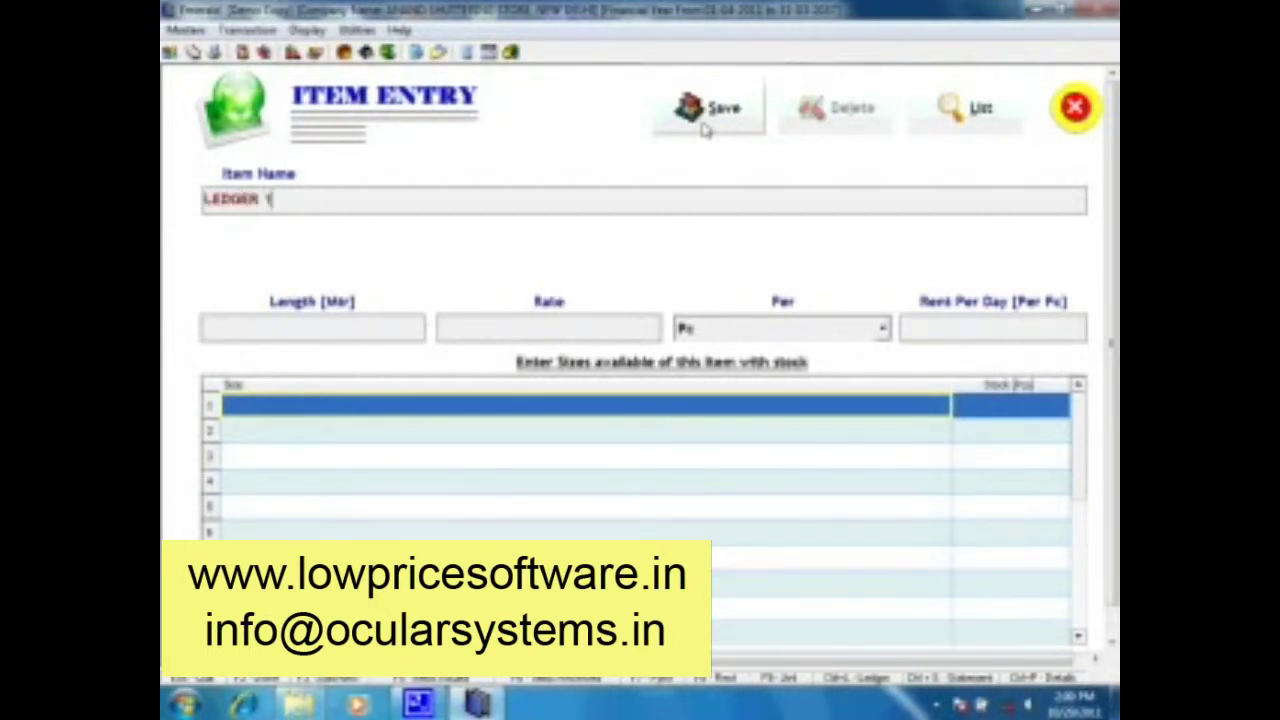
type(".25 MTR")
key("Return")
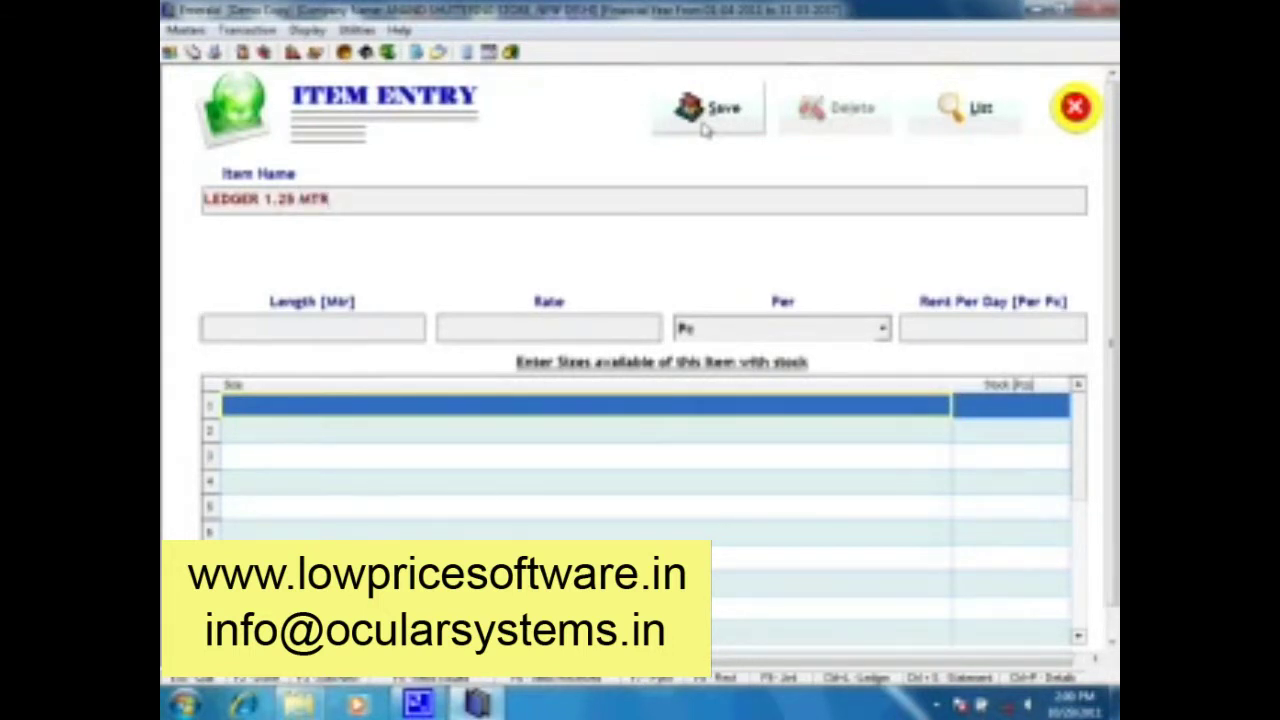
Set the ledger's length to 1.25 m and its rate to .30 per Rmt, accepting the calculated daily rent
type("1.25")
key("Return")
type("2")
key("Return")
key("Down")
key("Return")
key("BackSpace")
type(".30")
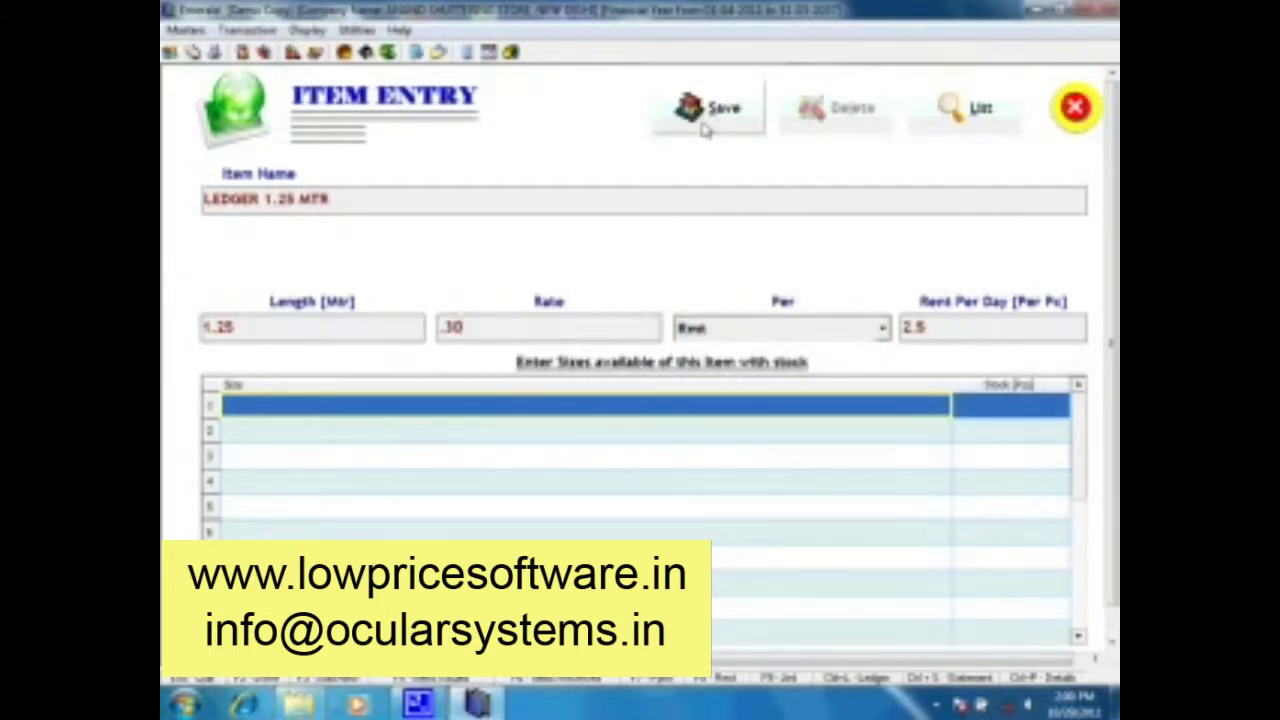
key("Return")
key("Return")
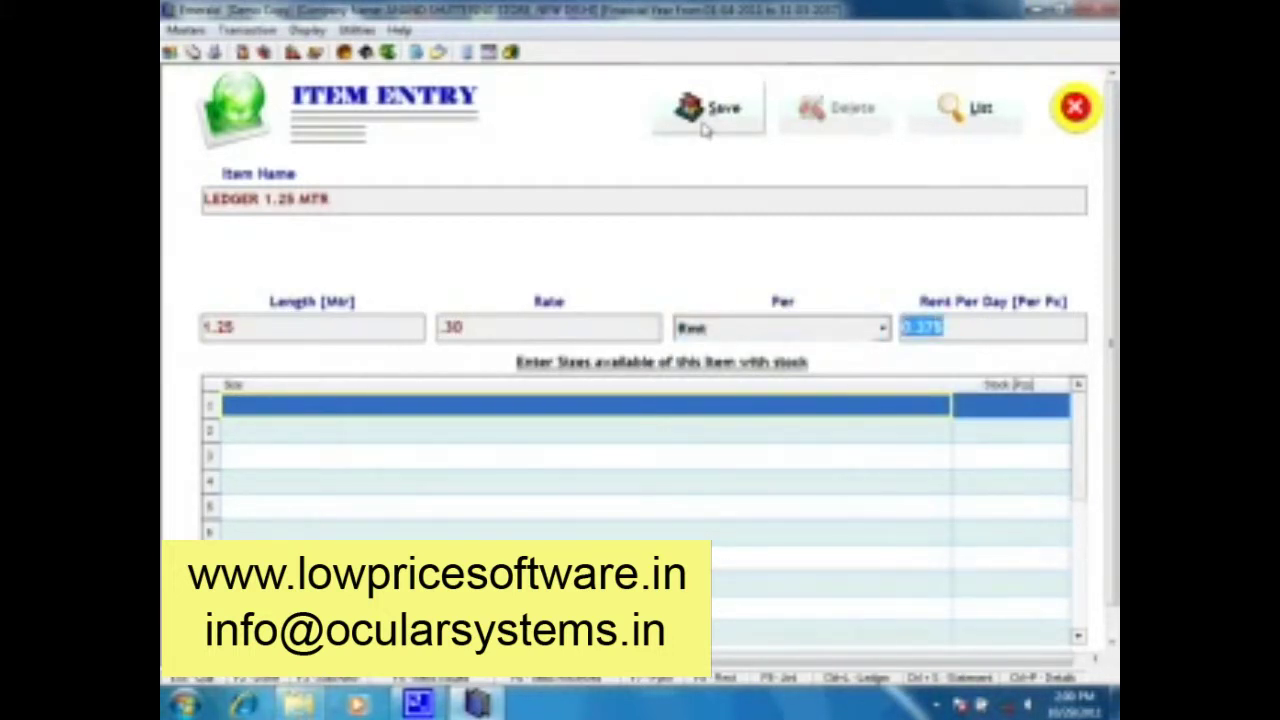
key("Return")
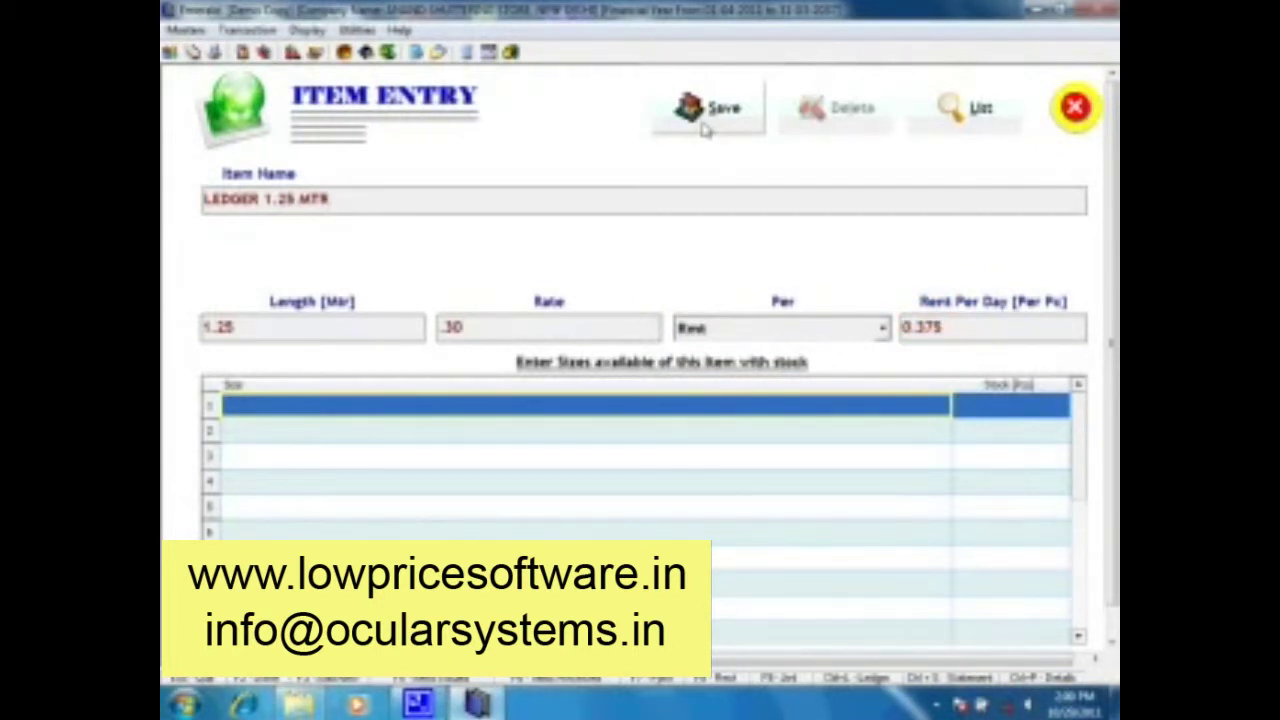
Enter LEDGER 1.25 MT as the ledger item's first size and save the item
type("LEDGER ")
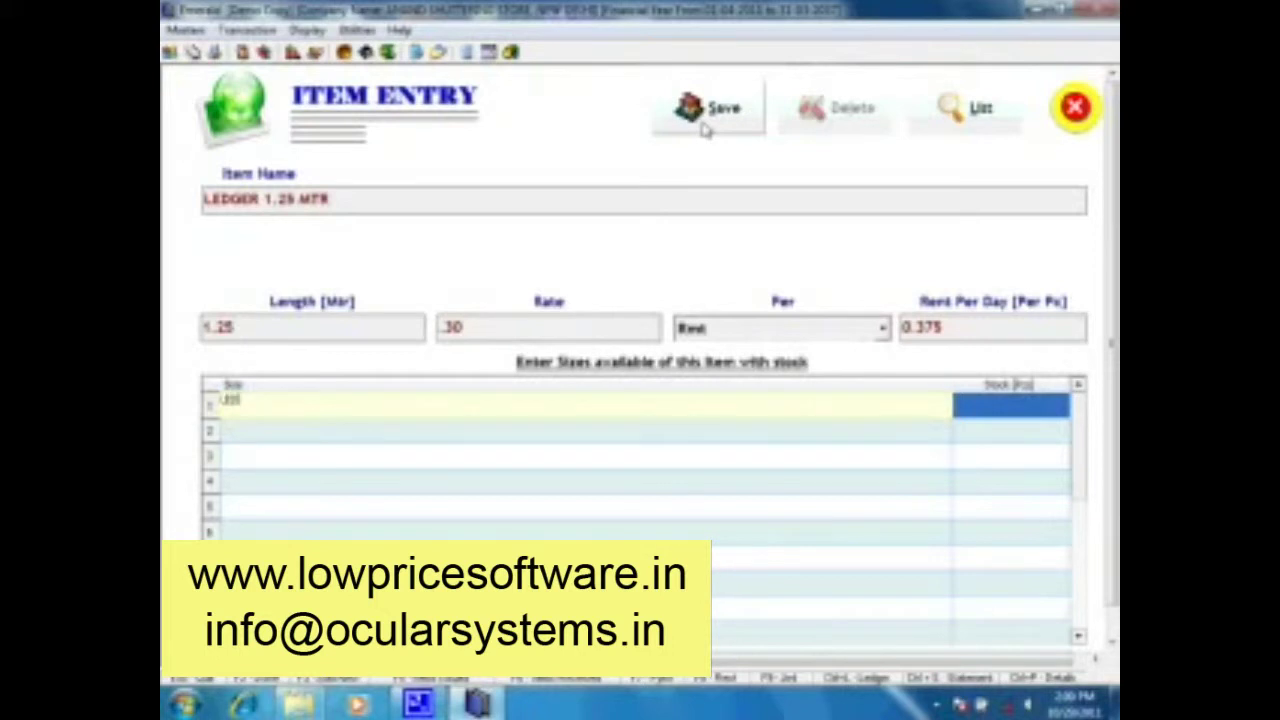
type("1.25 MT")
left_click(705, 129)
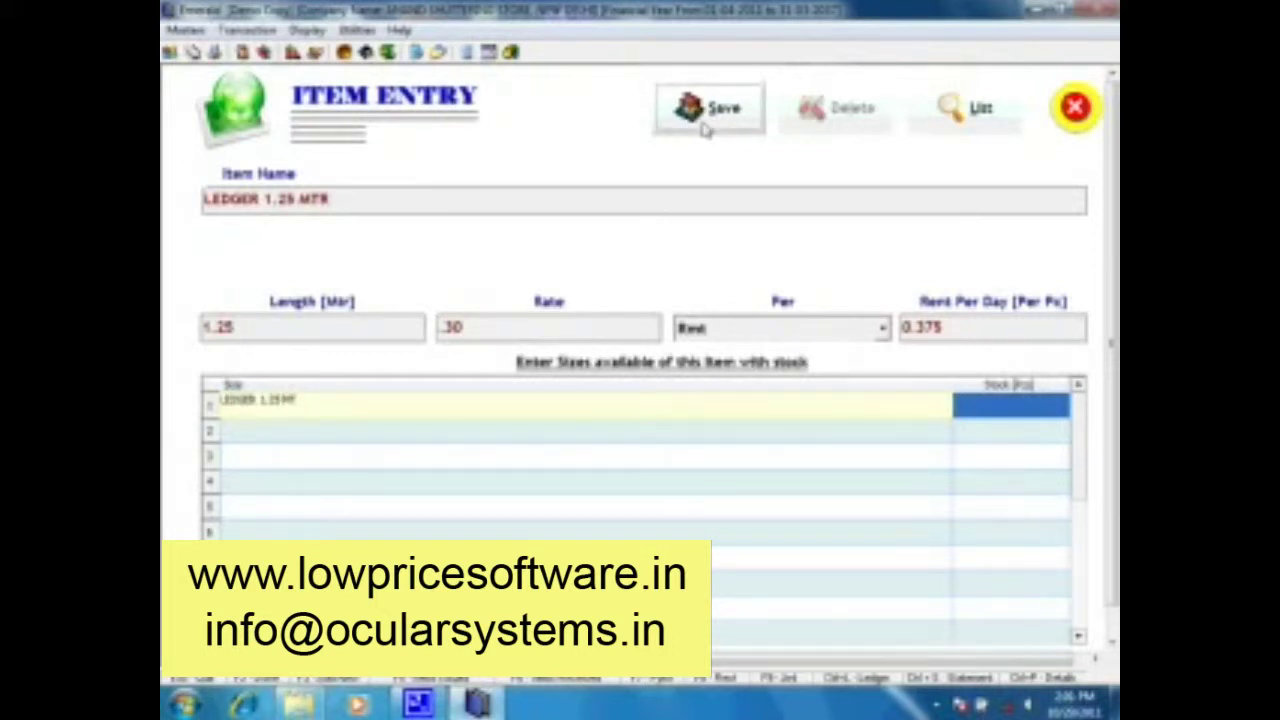
Enter a stock of 50 pieces for the ledger's first size and save the item
left_click(988, 406)
left_click(987, 406)
type("50")
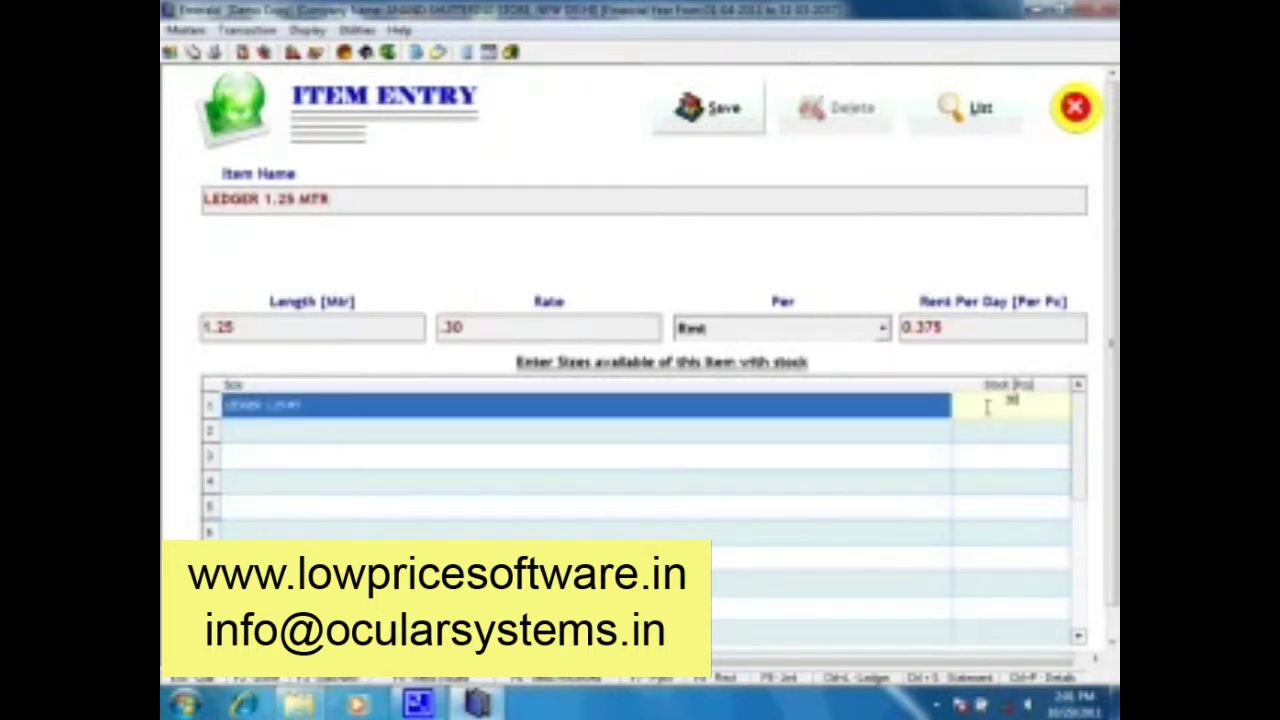
key("Return")
left_click(738, 128)
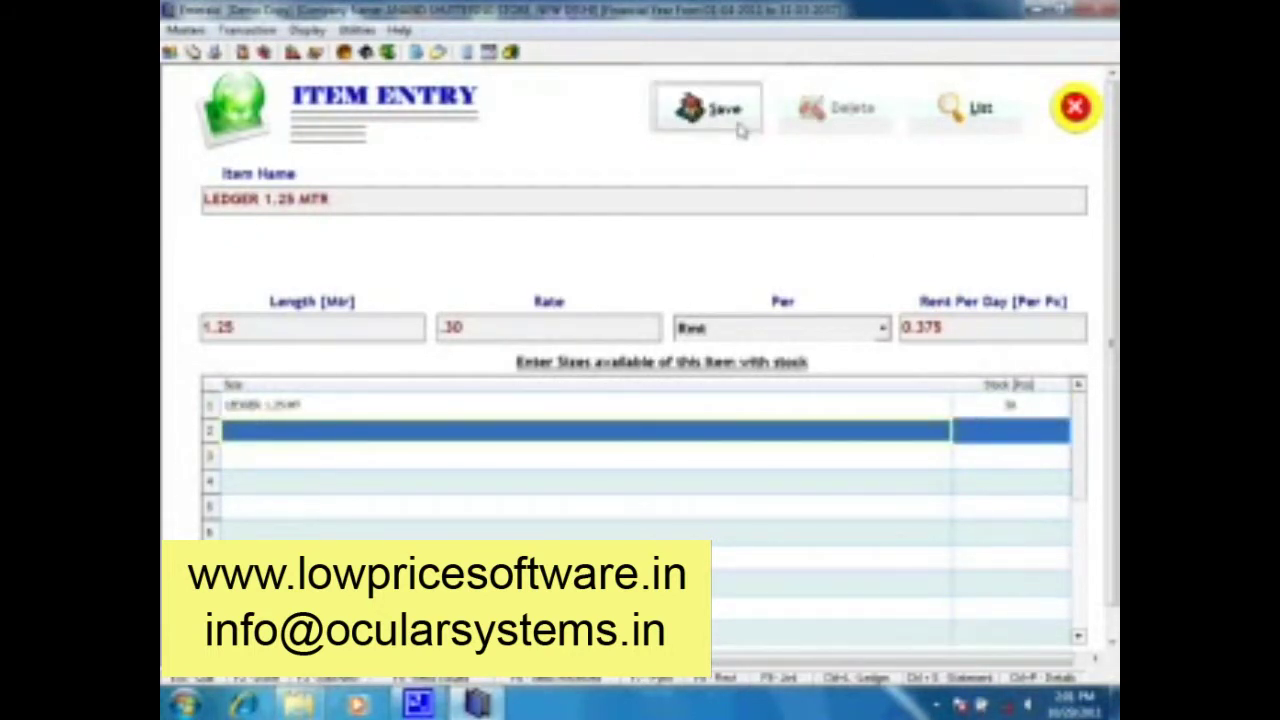
key("Return")
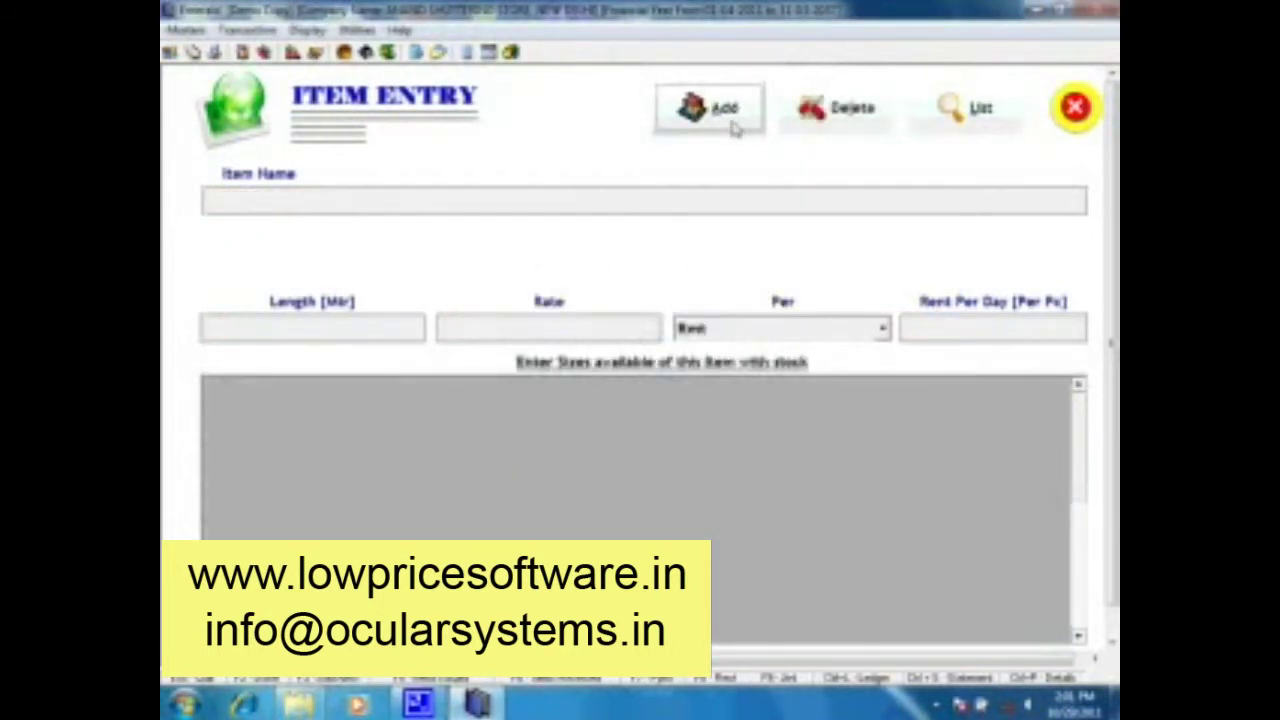
Start another new item and name it LEDGER 1.5 MTR
left_click(736, 125)
type("La")
type("DGER")
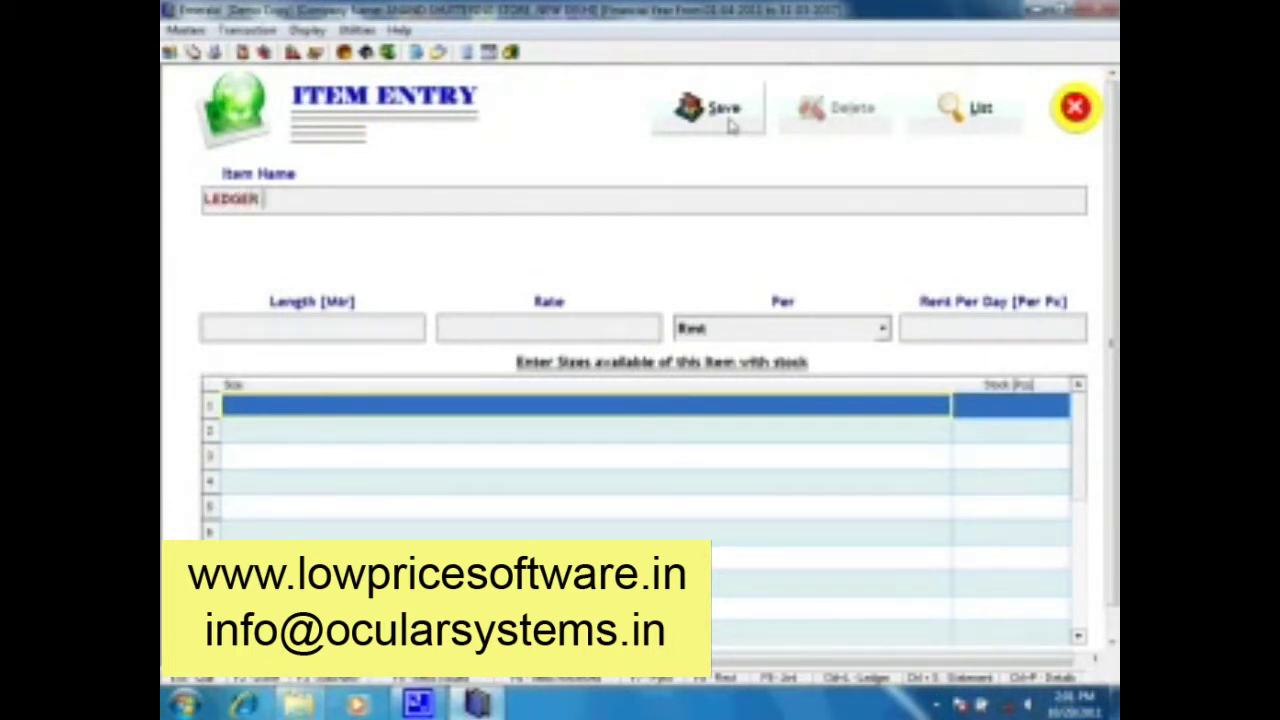
type(" 1.5 MTR")
key("Return")
Set the new ledger's length to 1.5 m and its rate to .30 per Rmt, accepting the calculated daily rent
type("1.5")
key("Return")
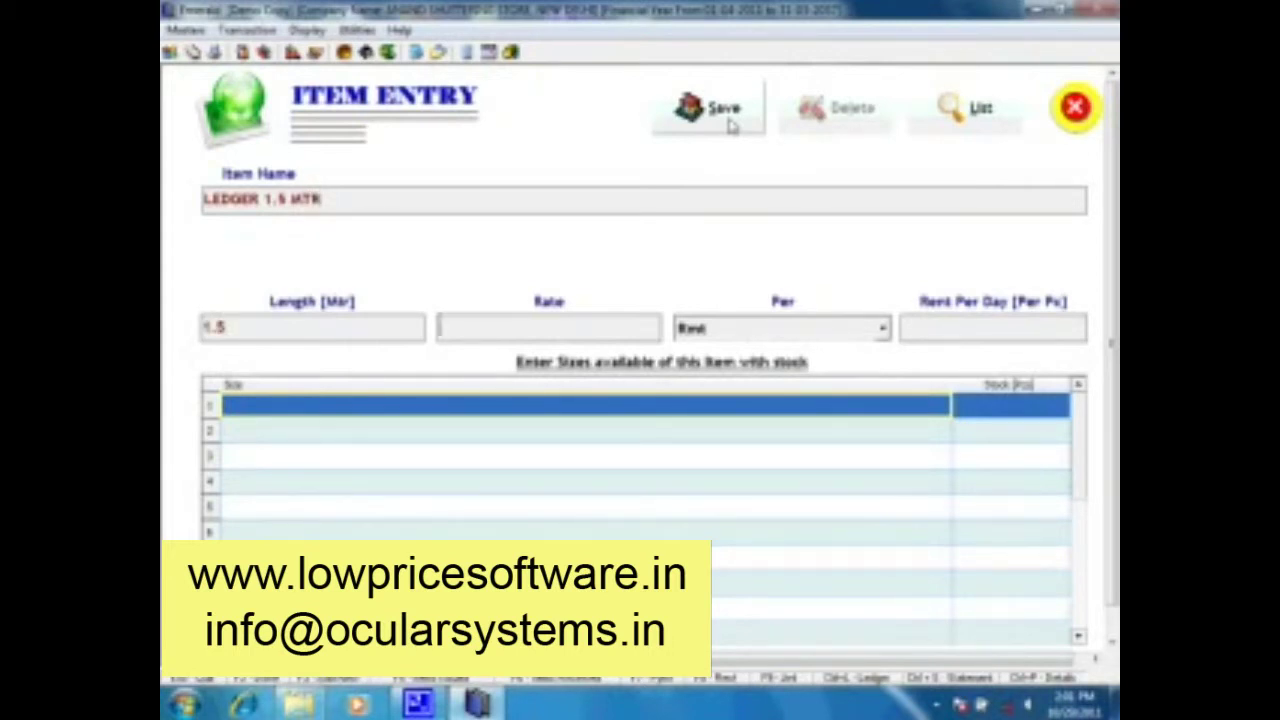
type("30")
key("Return")
key("Return")
Enter LEDGER 1.5 MT as the item's first size with its piece stock and save the item
type("LEDGER")
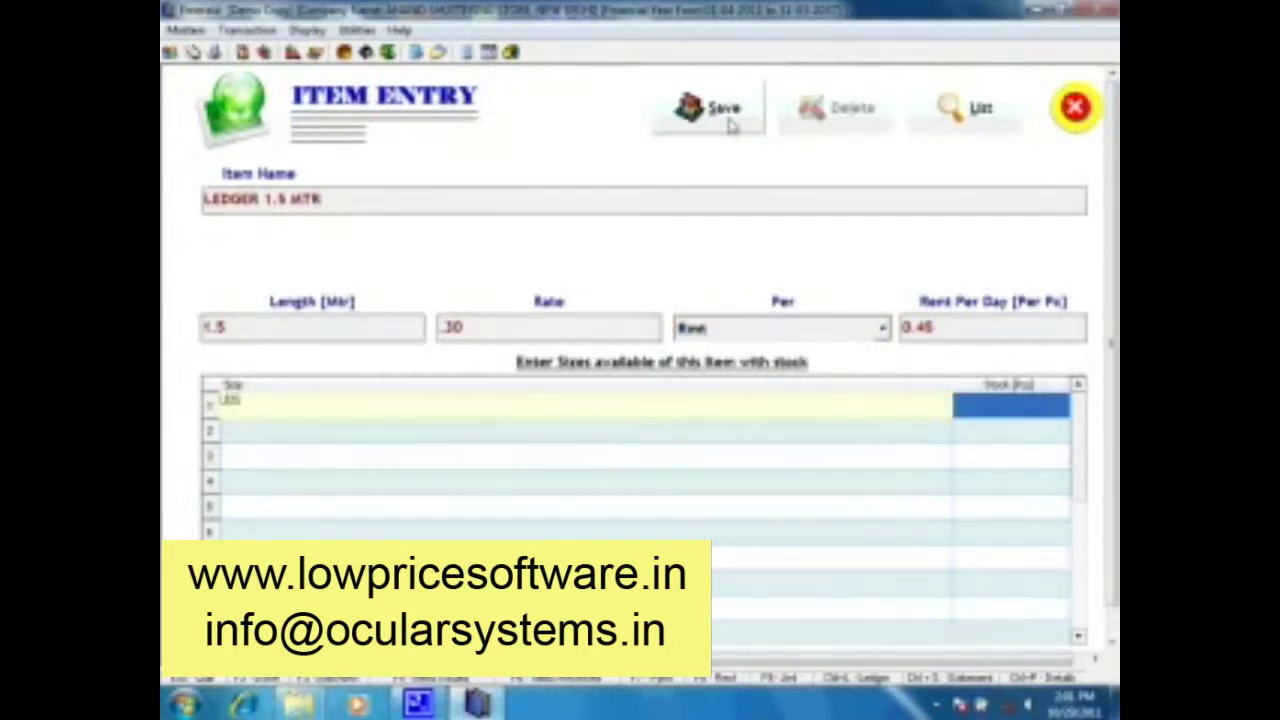
type(" 1.5 MT")
type("R")
key("Return")
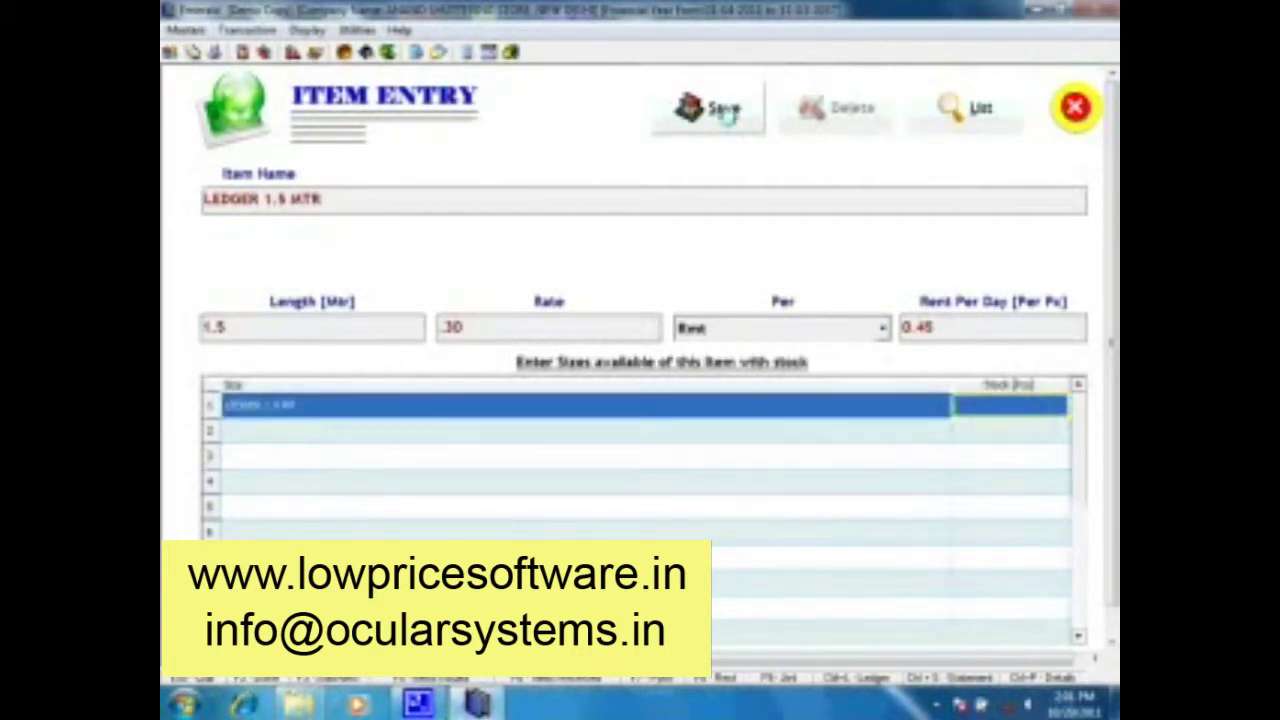
type("35")
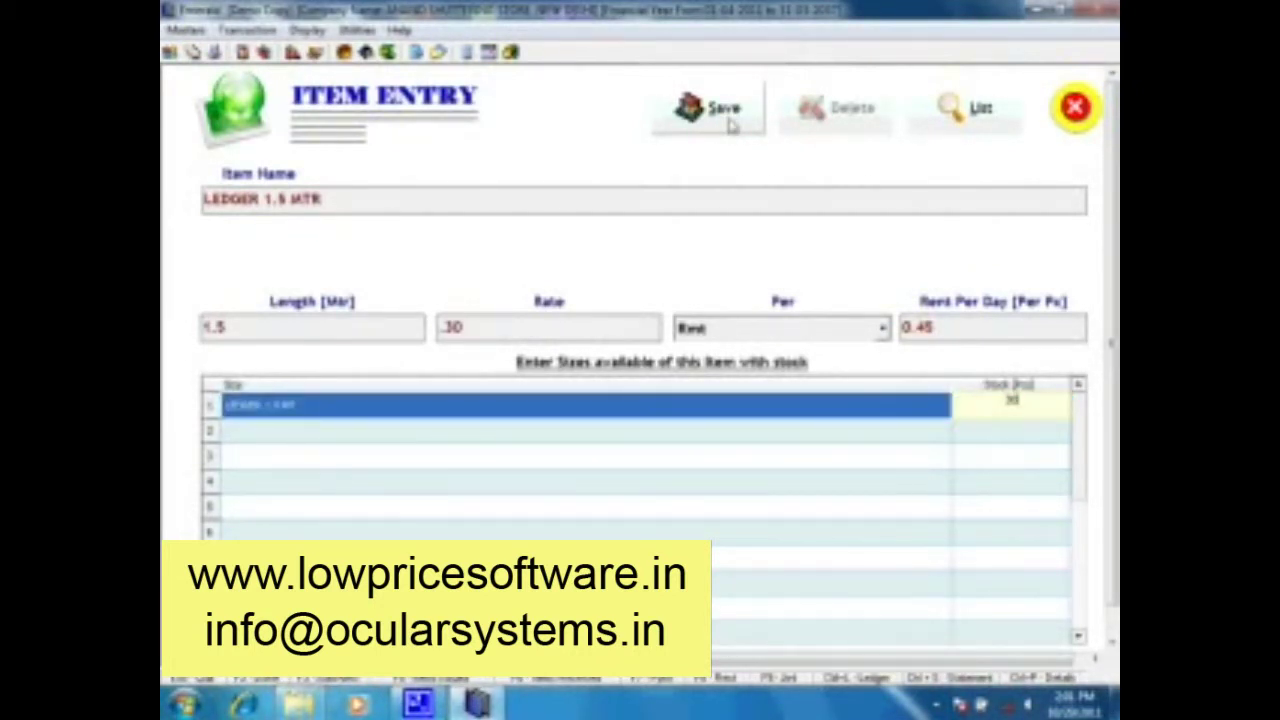
key("Return")
left_click(726, 126)
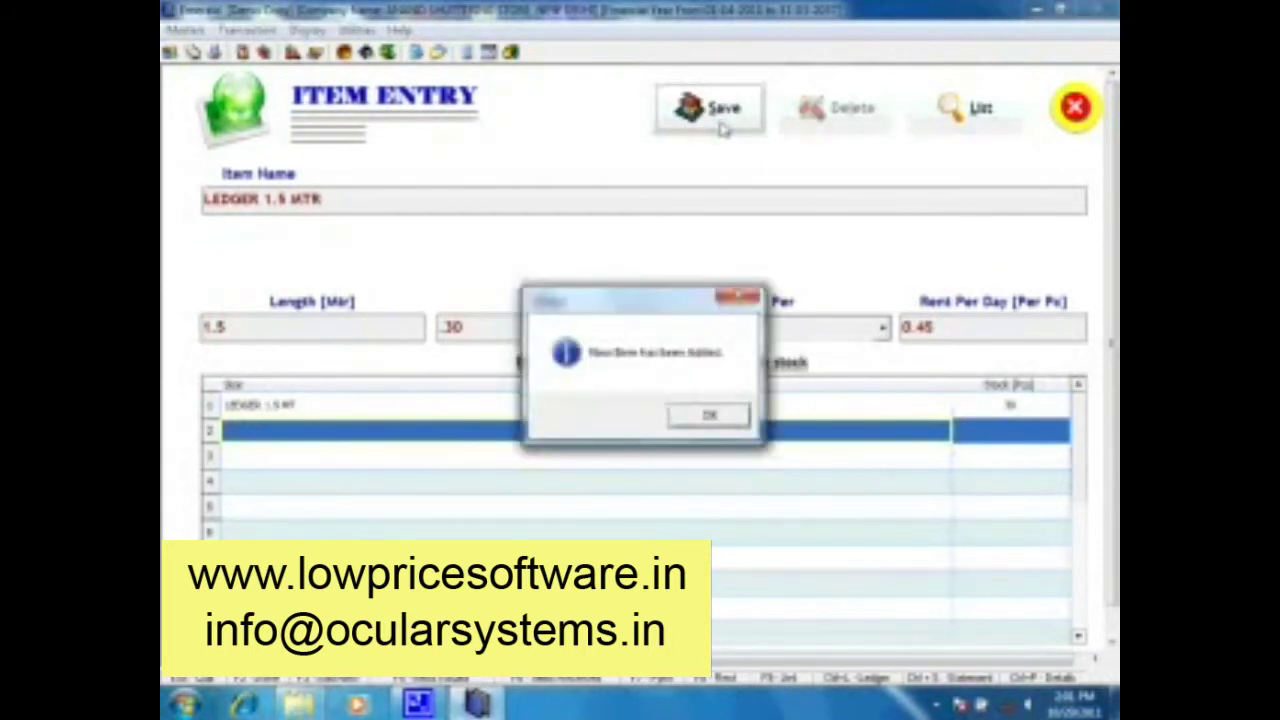
key("Return")
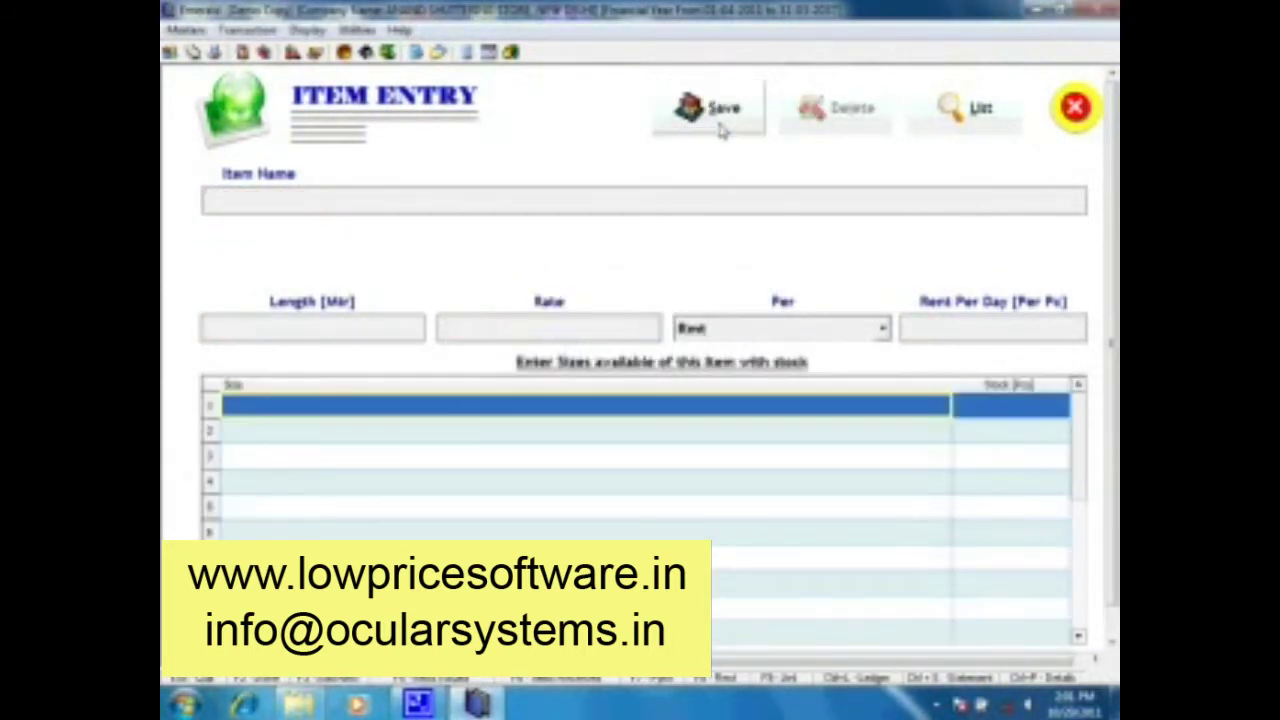
Name a new item SUPPORT 8-12 FT, leave its length empty and set its rate to .80 per Pc, accepting the calculated rent
type("SUPPORT 8-12 FT")
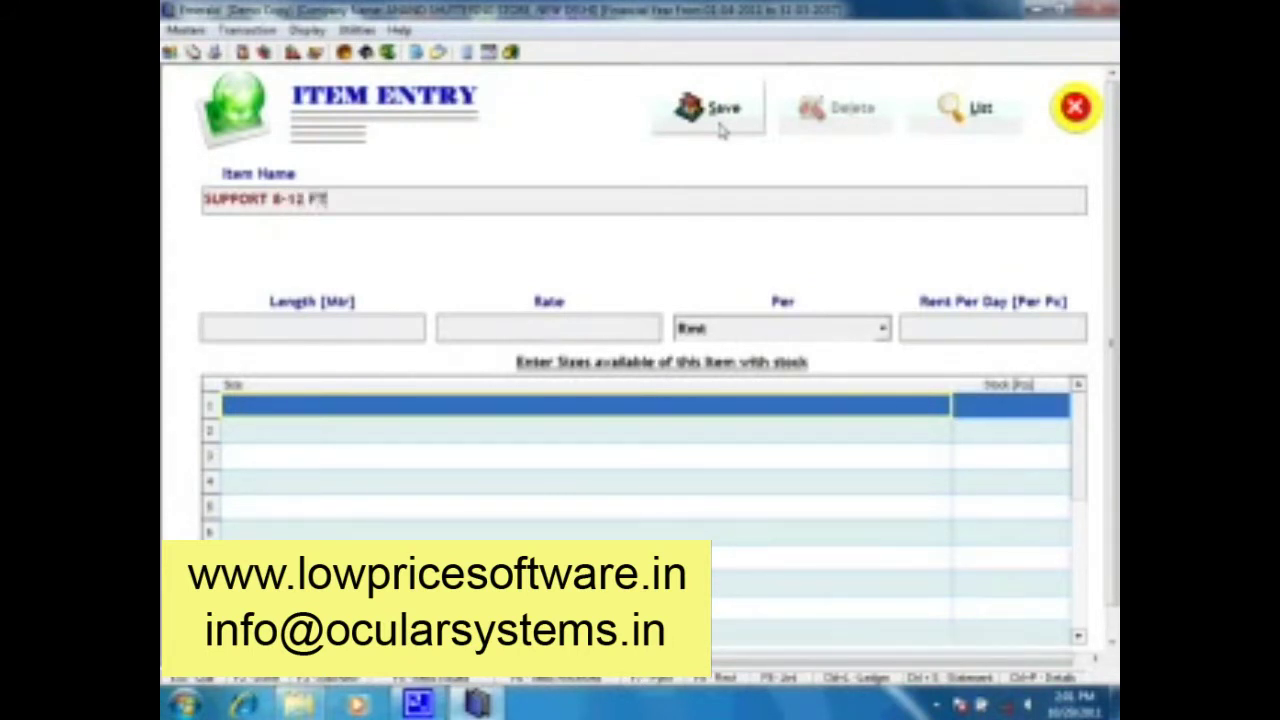
key("Return")
key("Return")
type(".80")
key("Return")
key("p")
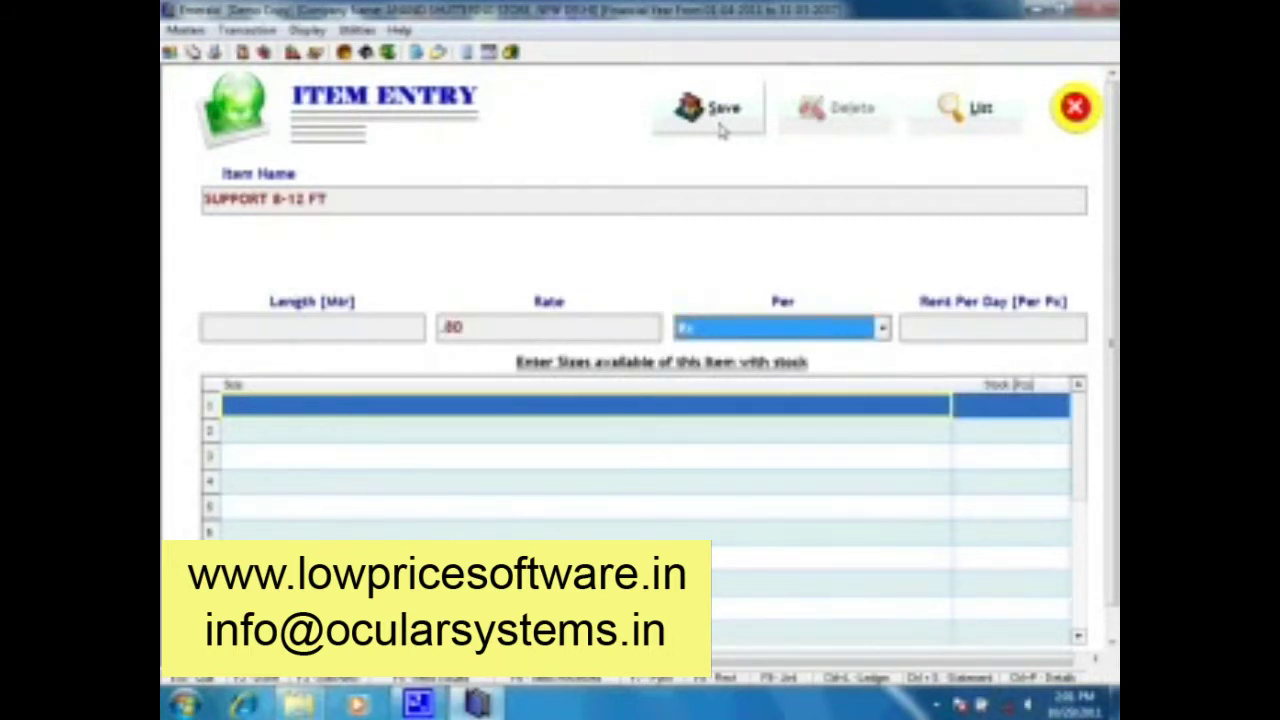
key("Return")
type("0.8")
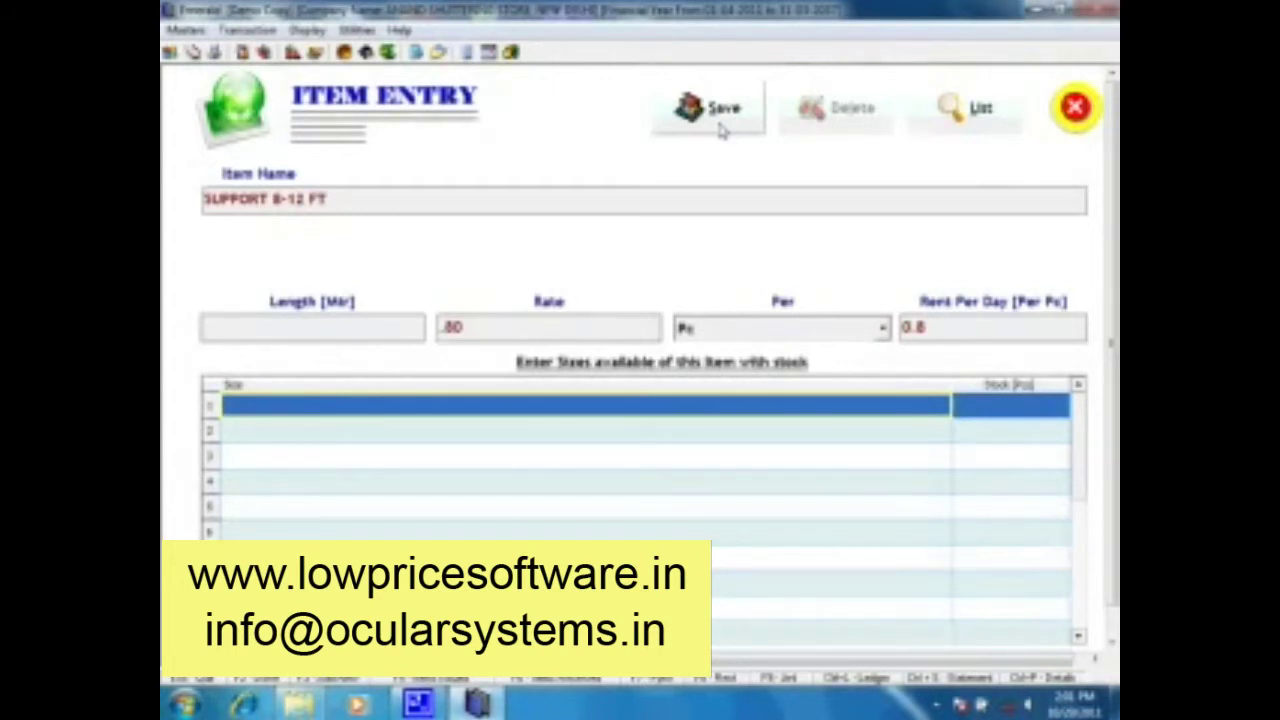
Add sizes 8 FT with 300 pieces and 9 FT with 200 pieces to the support item
type("8 FT")
key("Return")
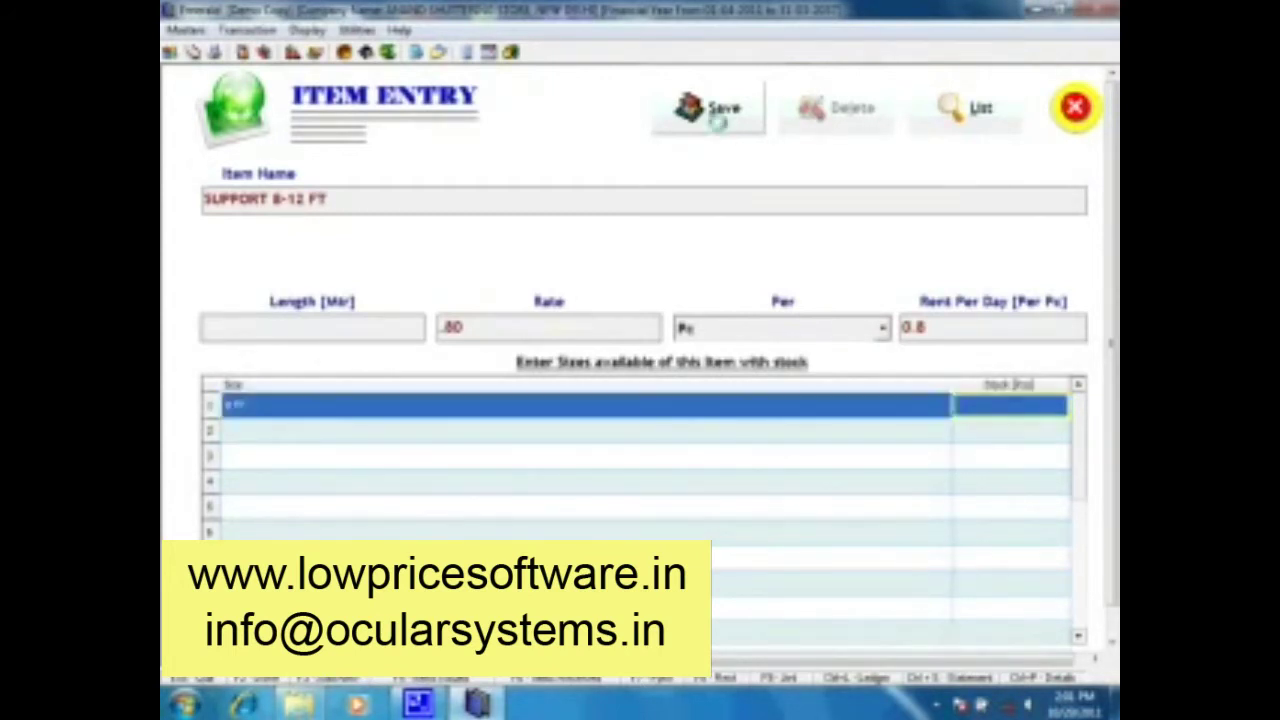
type("300")
key("Return")
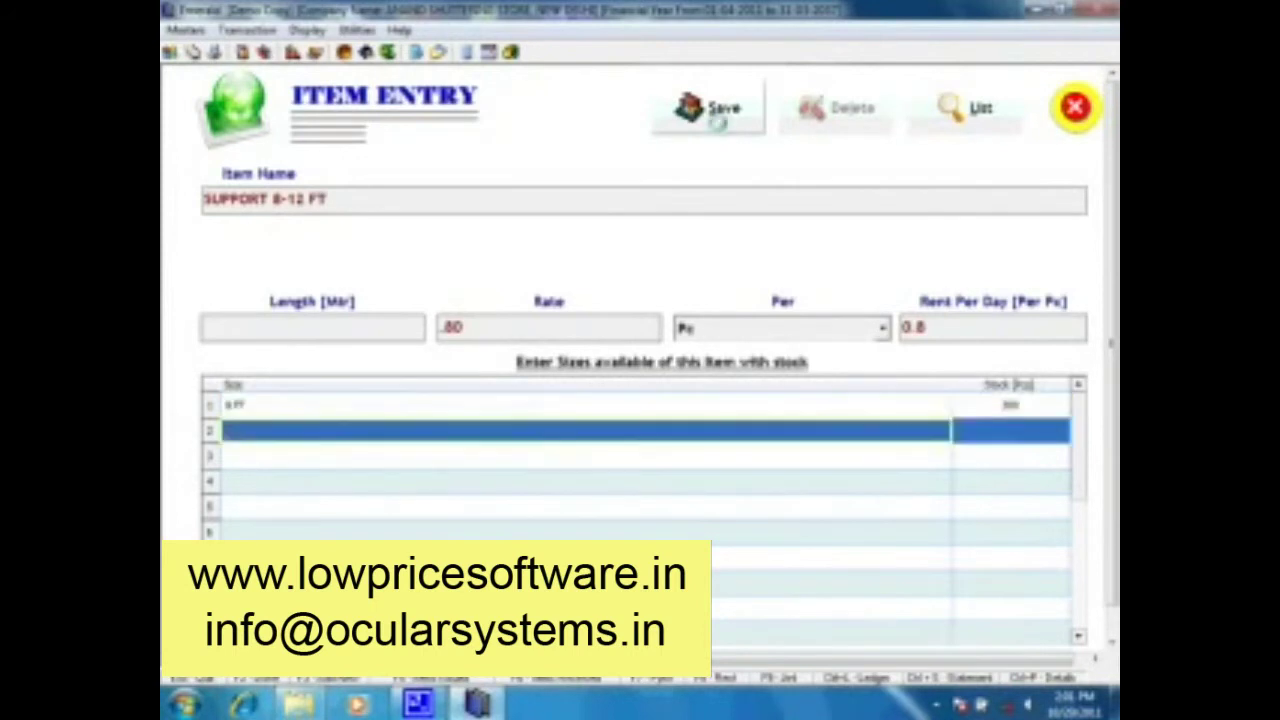
type("9 FT")
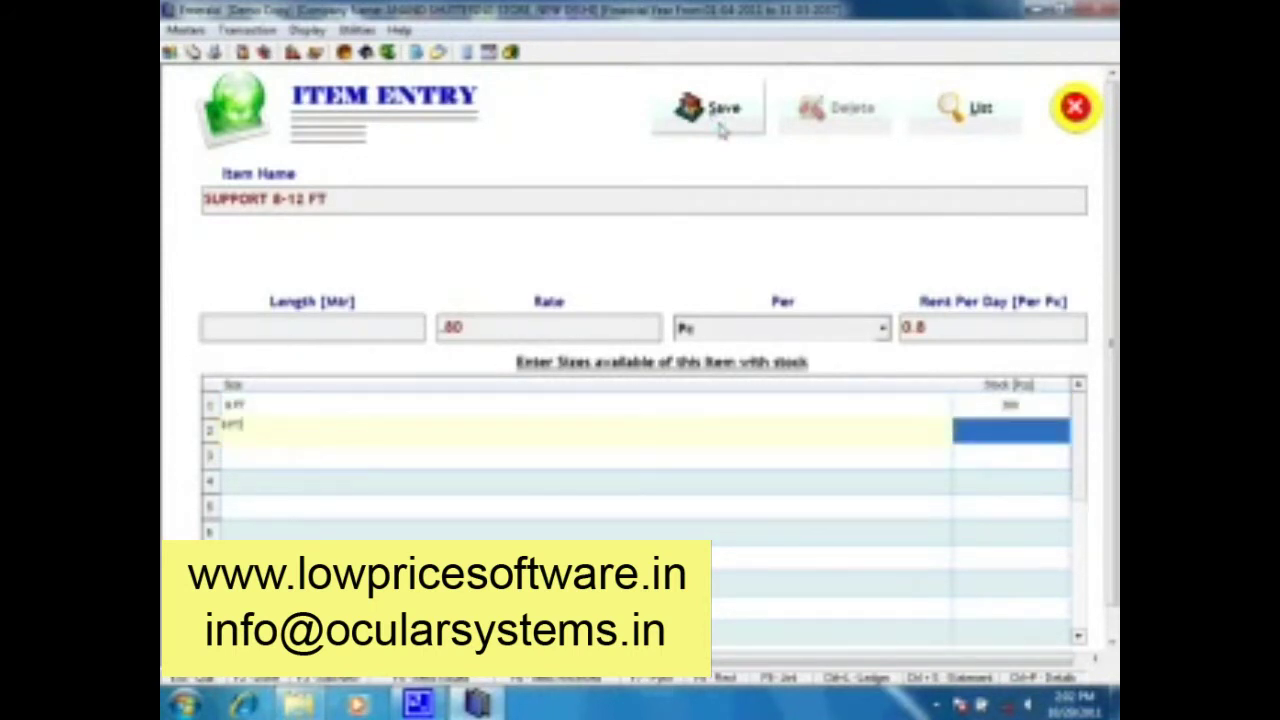
key("Return")
type("200")
key("Return")
Add sizes 10 FT and 11 FT to the support item with a stock of 400 pieces each
type("10")
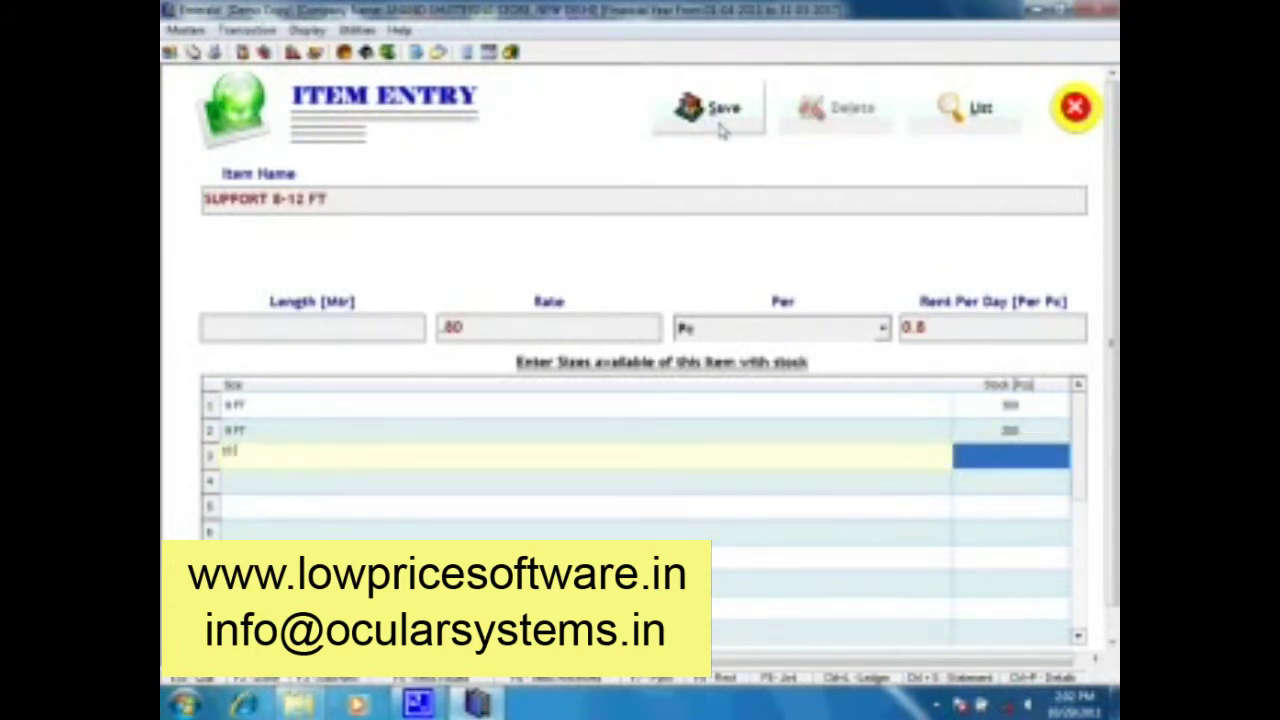
left_click(718, 118)
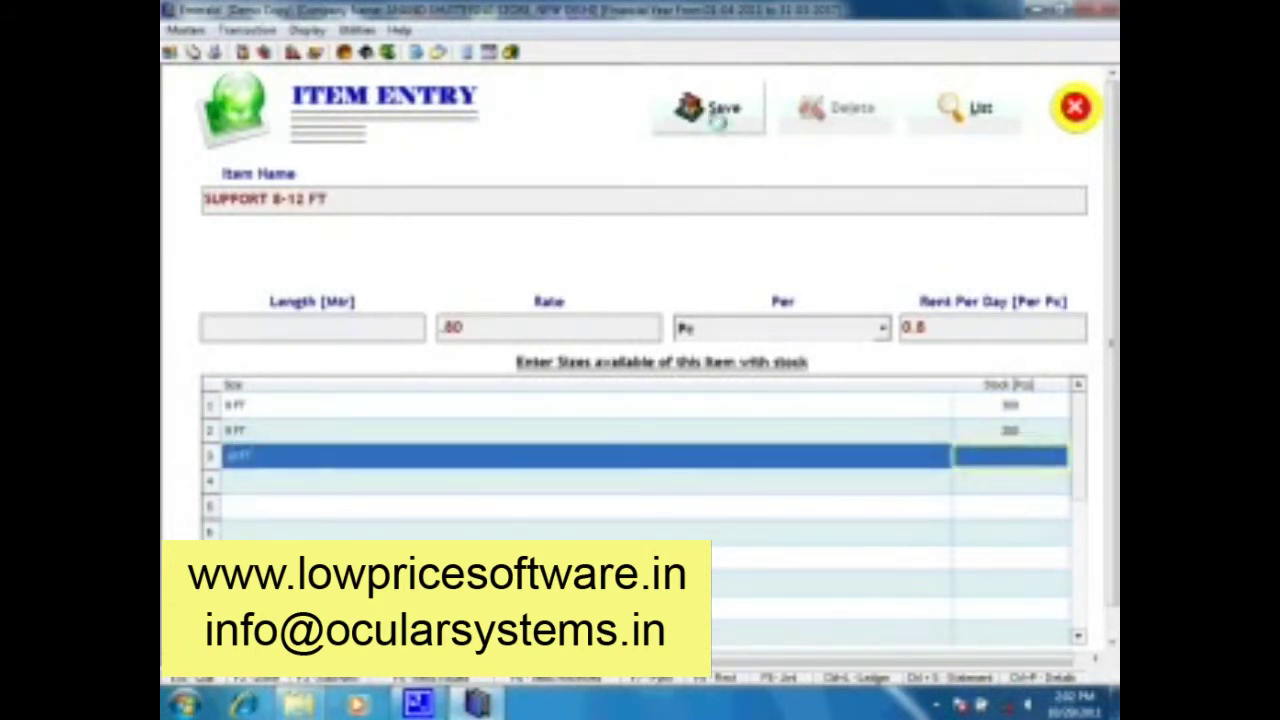
type("400")
key("Return")
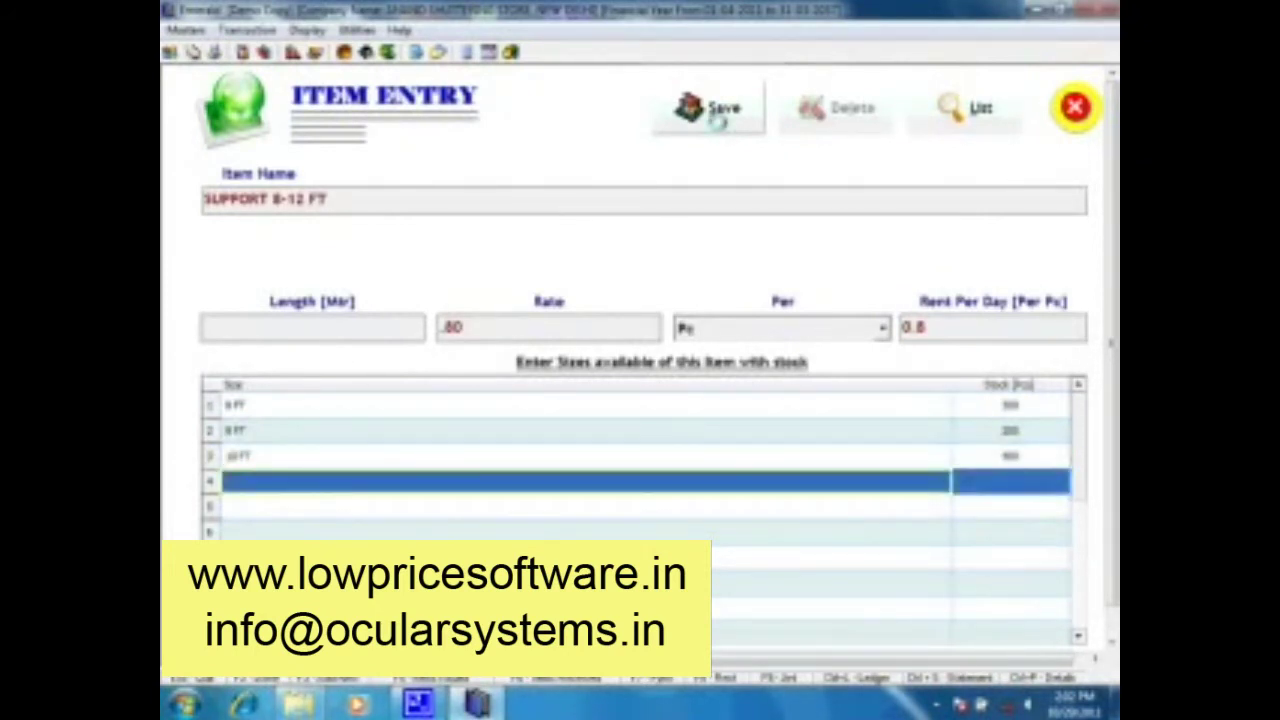
type("12 FT")
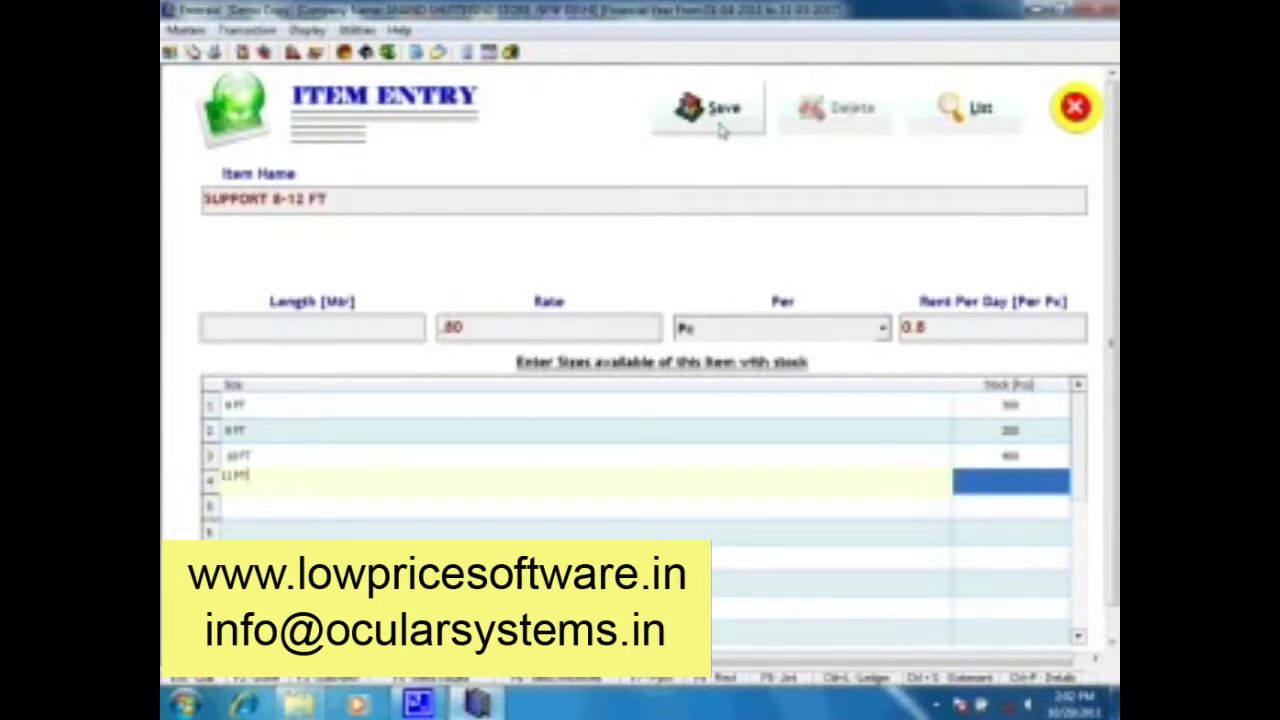
key("Return")
type("400")
key("Return")
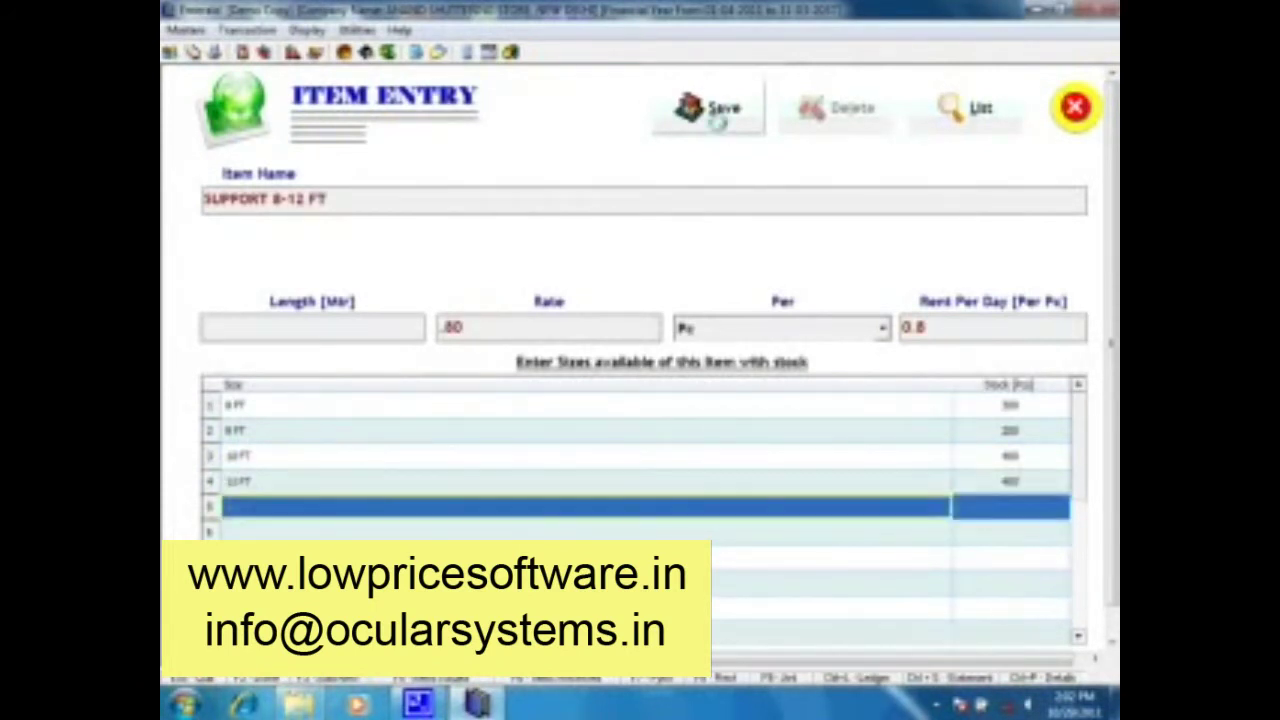
Add size 12 FT with a stock of 40 pieces and save the support item
type("12 FT")
key("Return")
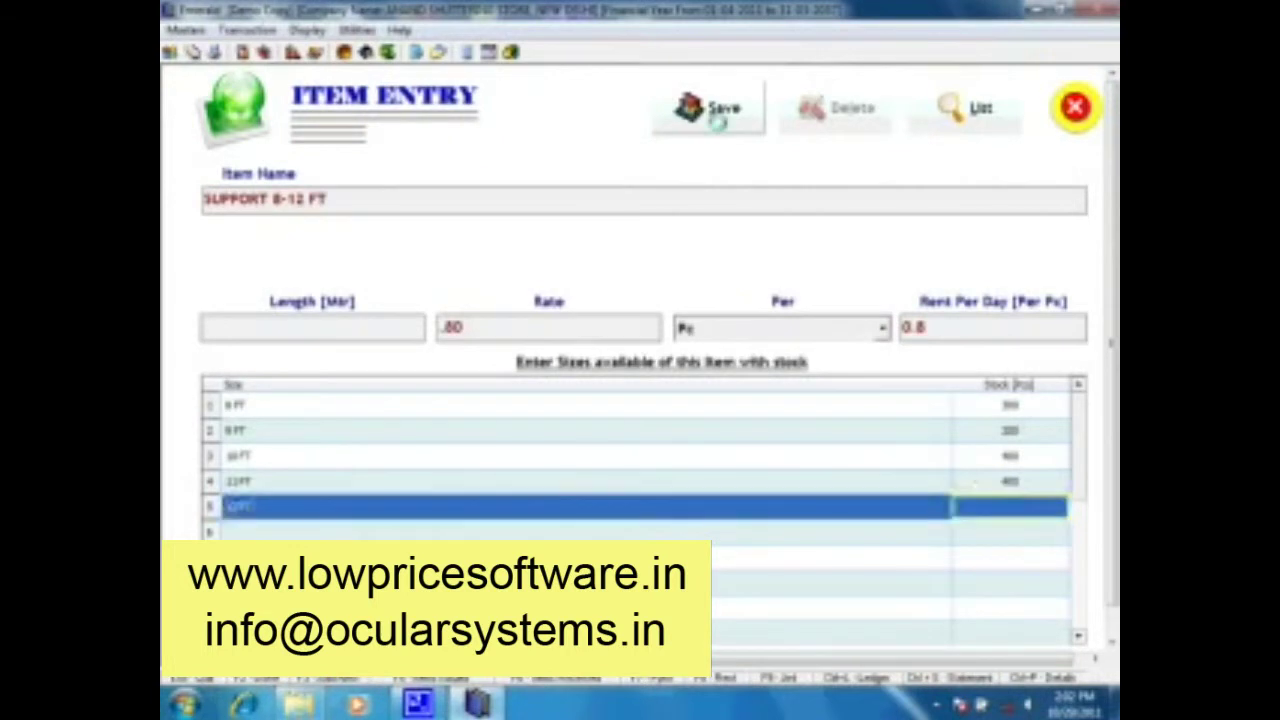
type("40")
key("Return")
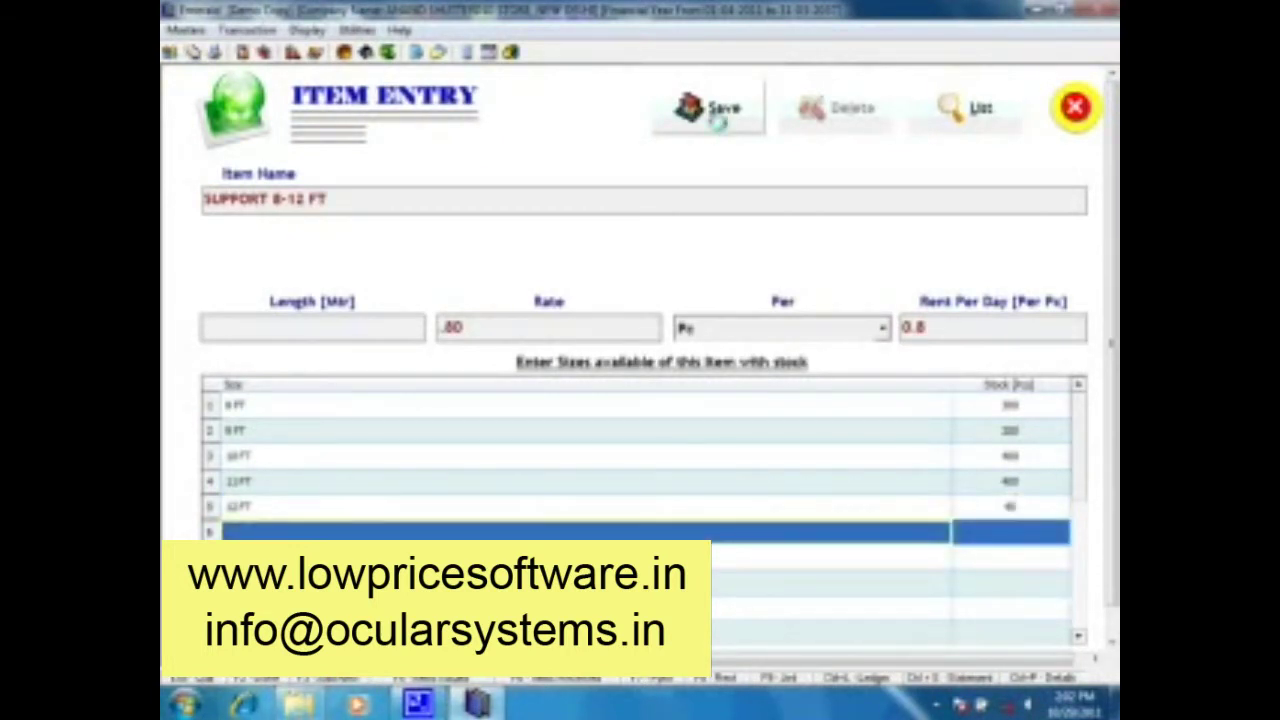
left_click(718, 118)
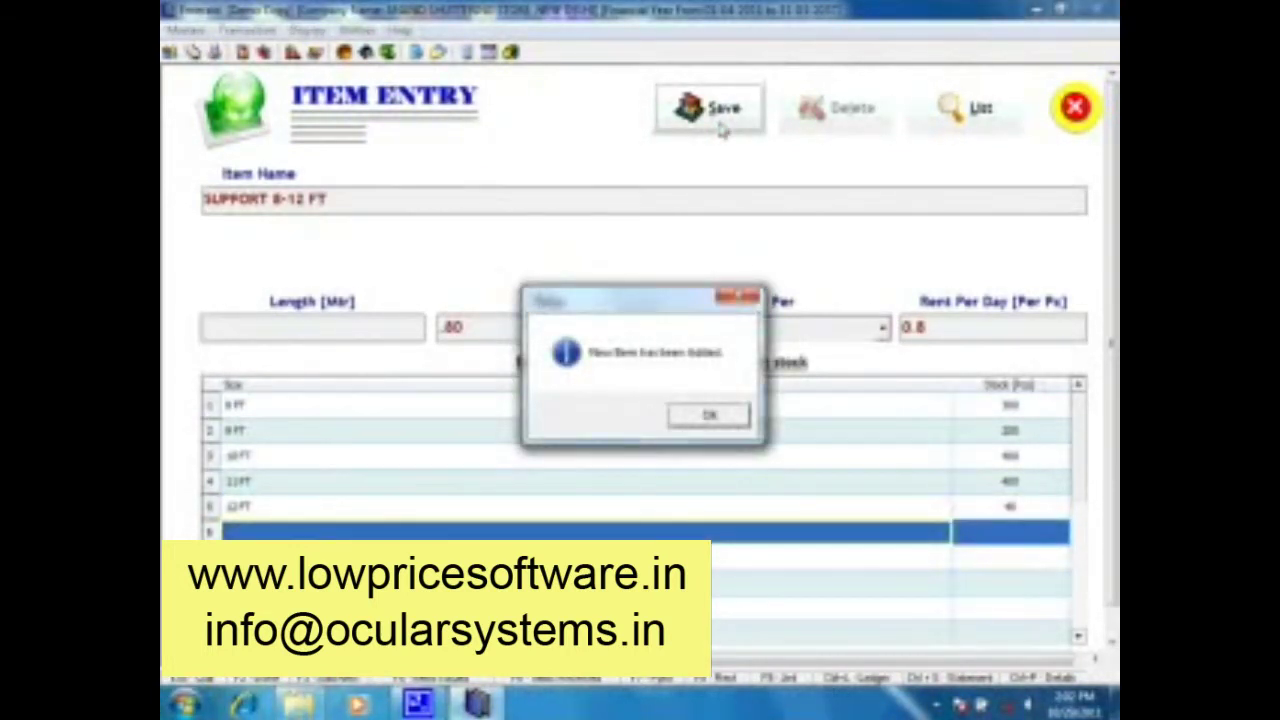
key("Return")
Start another new item and name it SUPPORT 13-15 FT
left_click(718, 118)
type("SUPPORT")
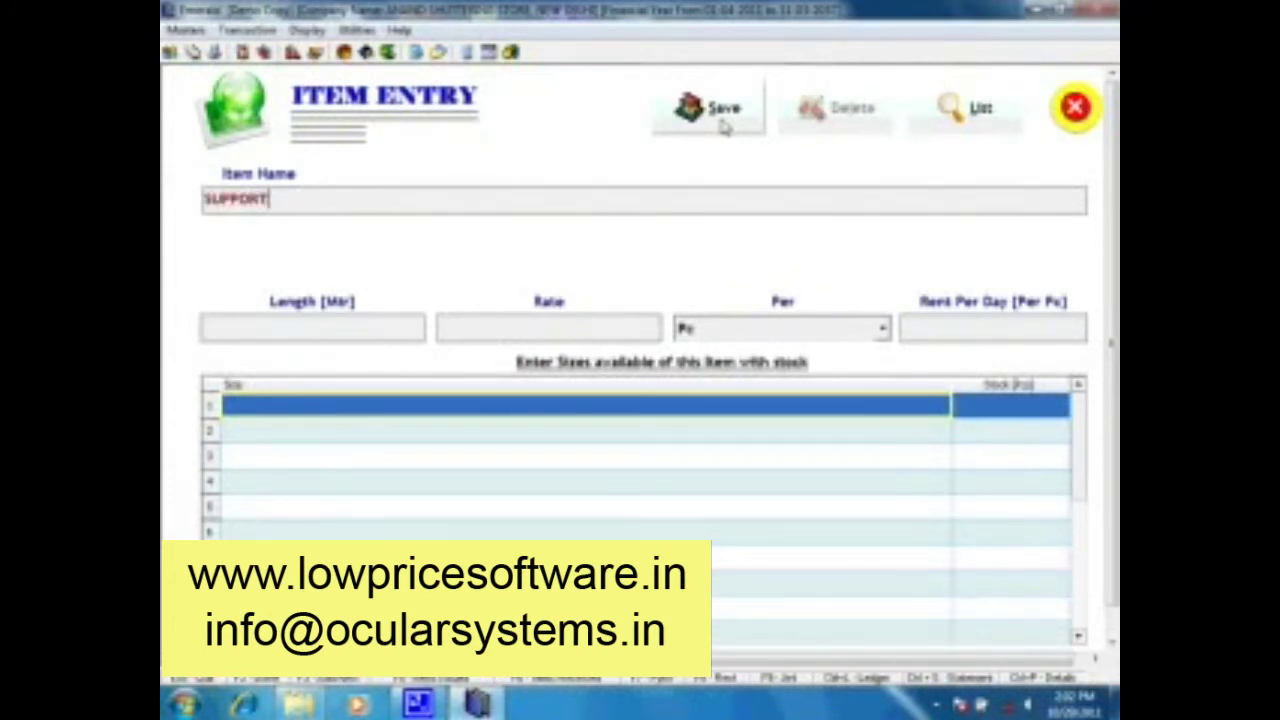
key("Return")
key("shift+Tab")
type("13-15 FT")
key("Tab")
Leave the support's length empty and set its rate to 1.2 per Pc, accepting the calculated daily rent
key("Tab")
type("1.2")
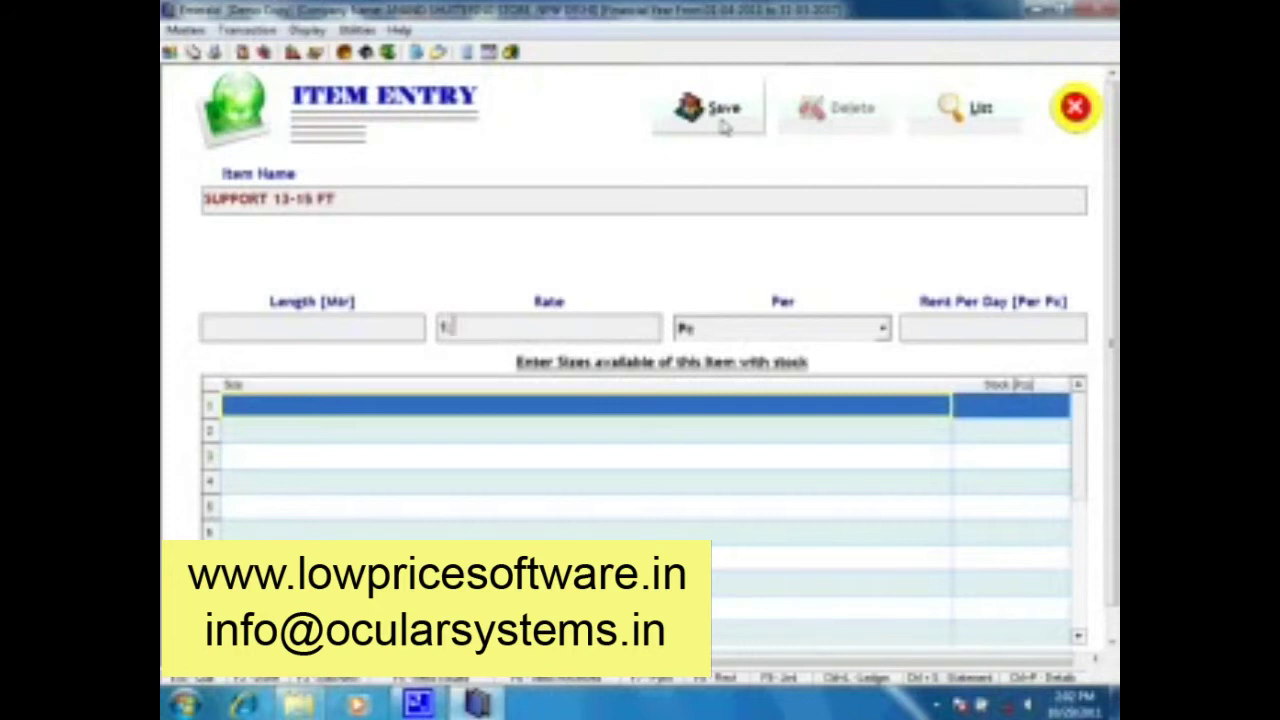
key("Tab")
key("Tab")
type("1.2")
Add sizes 13FT with 400 pieces and 14FT with 50 pieces to the SUPPORT 13-15 FT item
type("15FT")
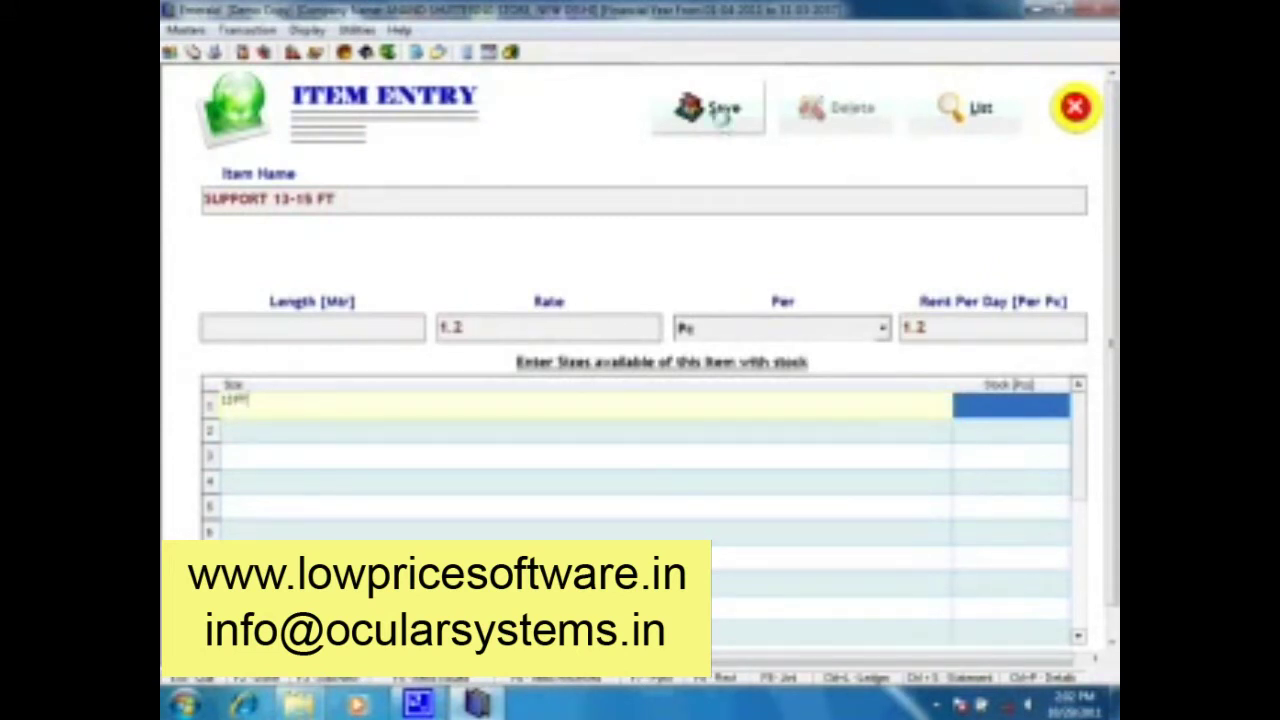
key("Tab")
type("40")
key("Return")
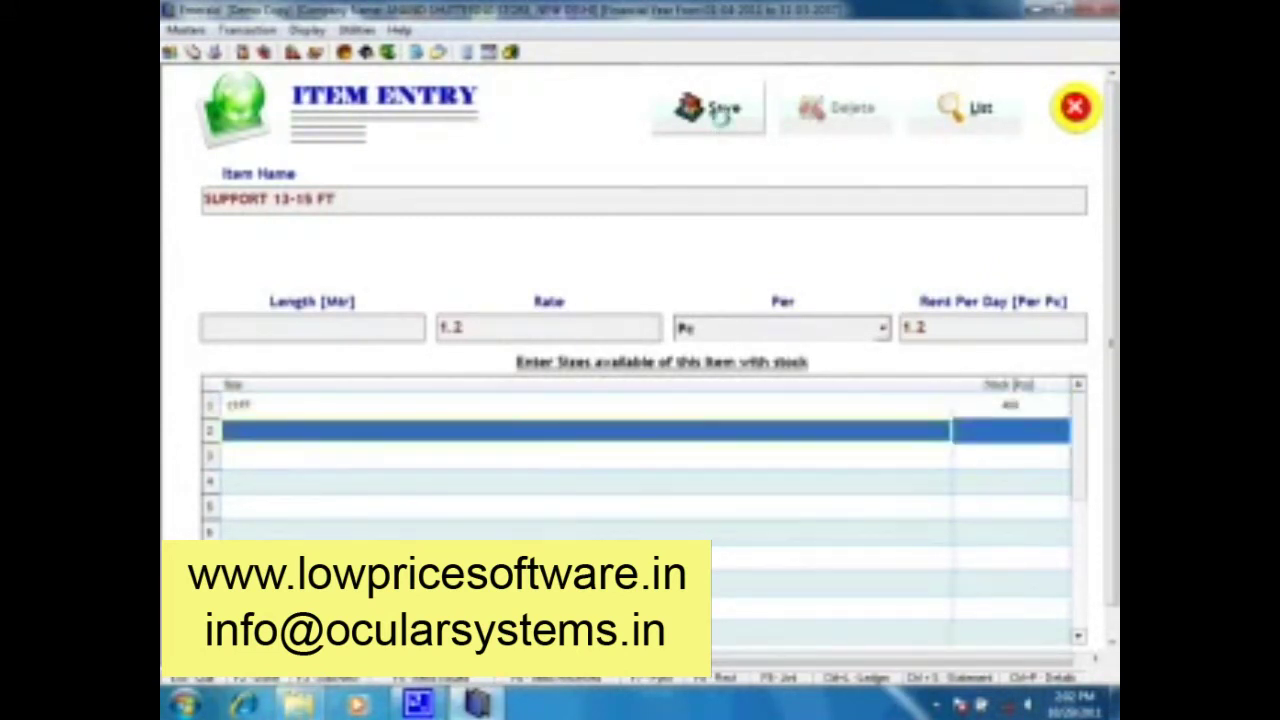
type("13")
type("FT")
key("Return")
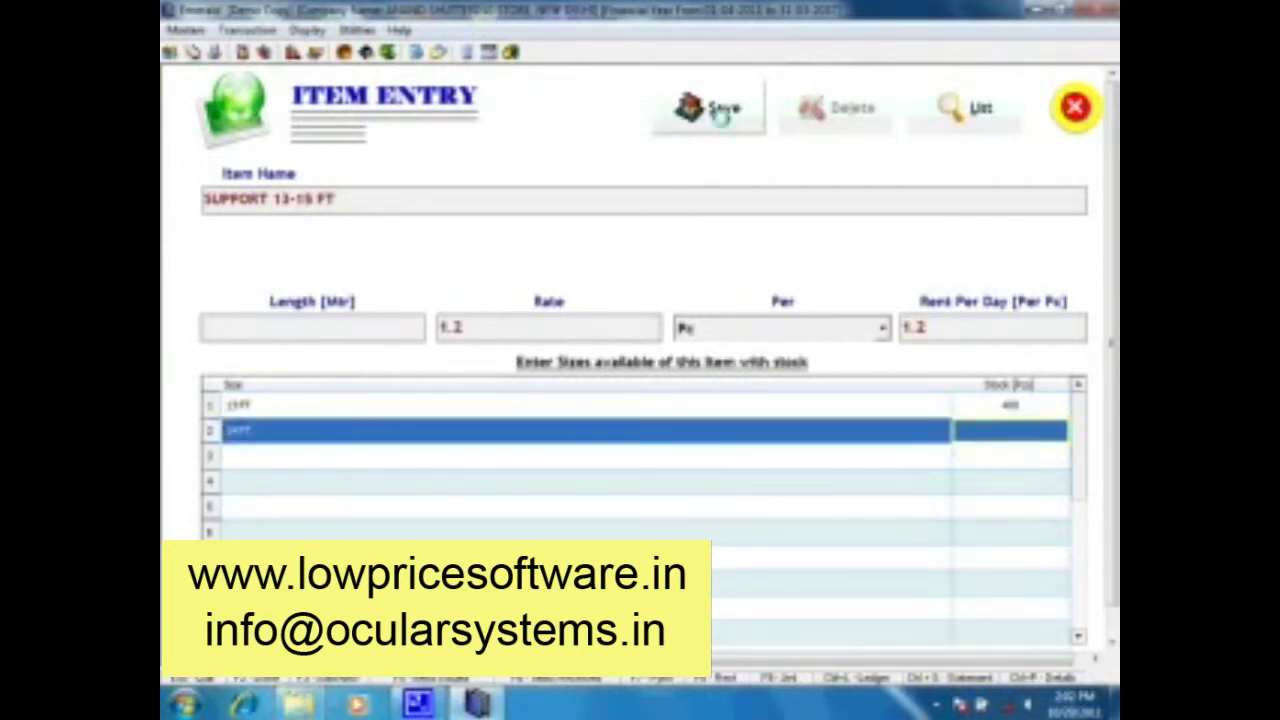
type("50")
key("Return")
Add size 15FT with its piece stock and save the SUPPORT 13-15 FT item
type("15FT")
key("Return")
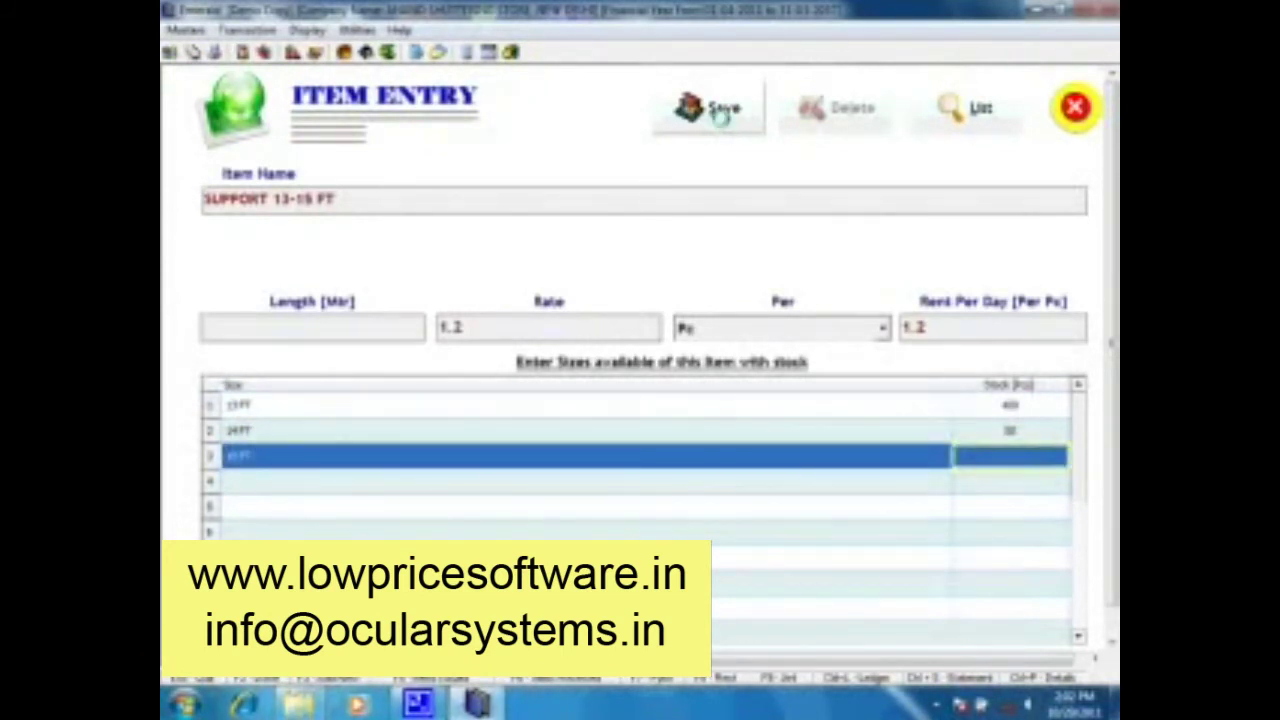
type("100")
left_click(722, 118)
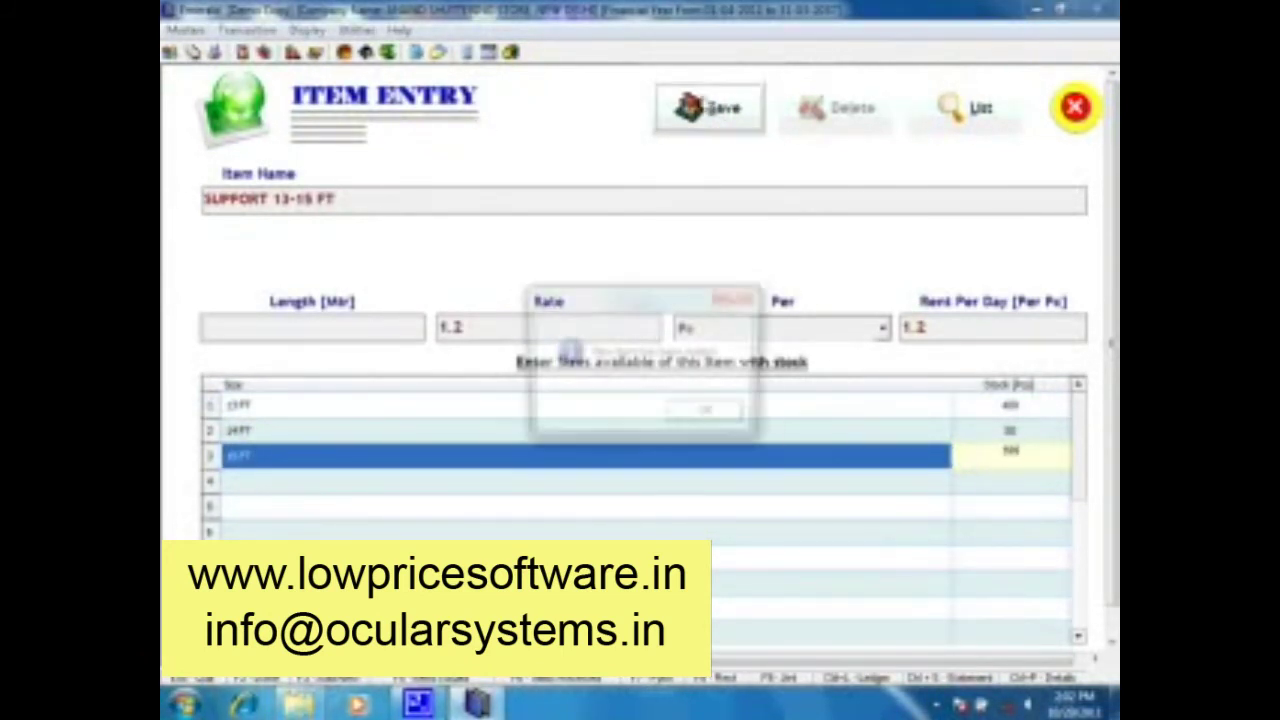
left_click(720, 420)
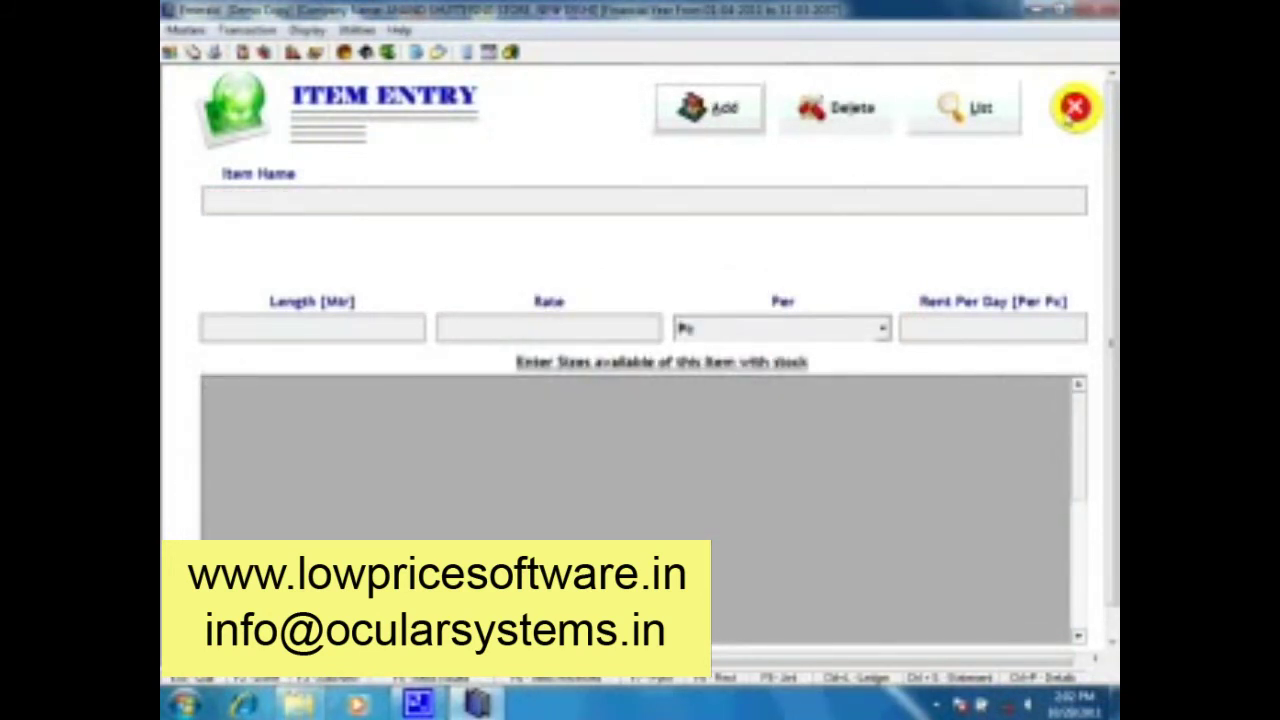
Open the list of items and filter it by item names starting with L
left_click(1000, 127)
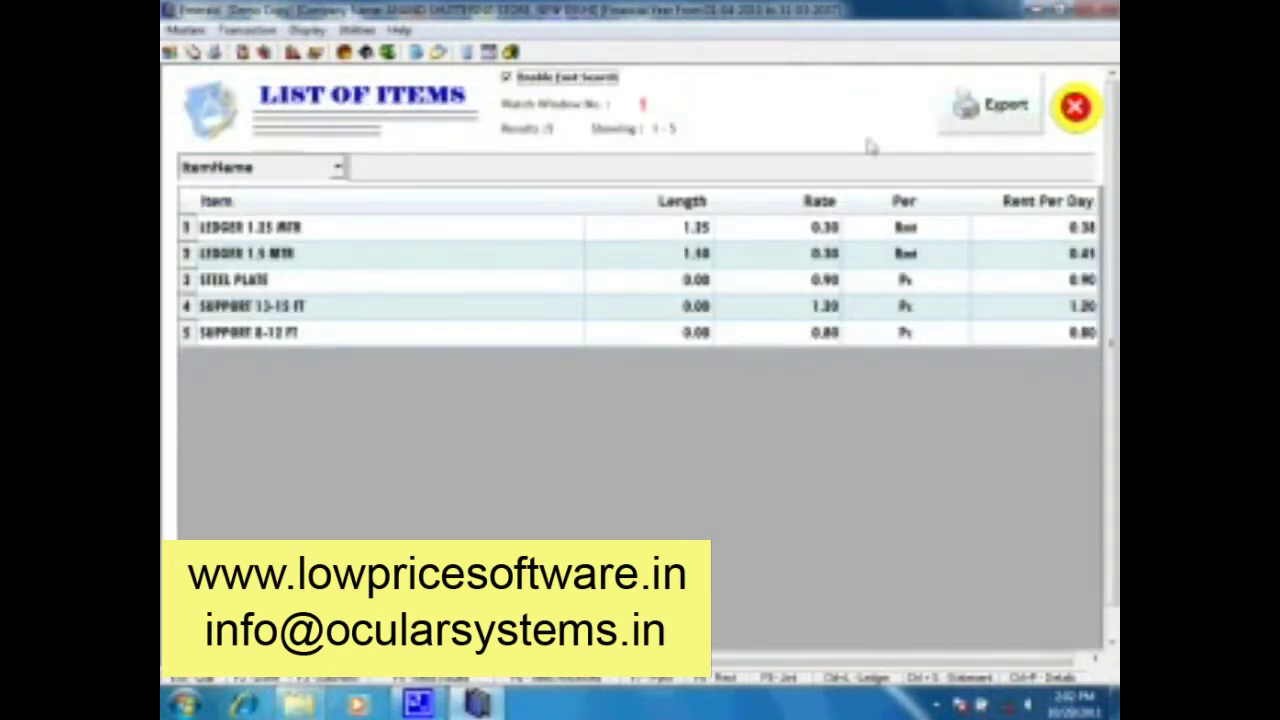
left_click(752, 162)
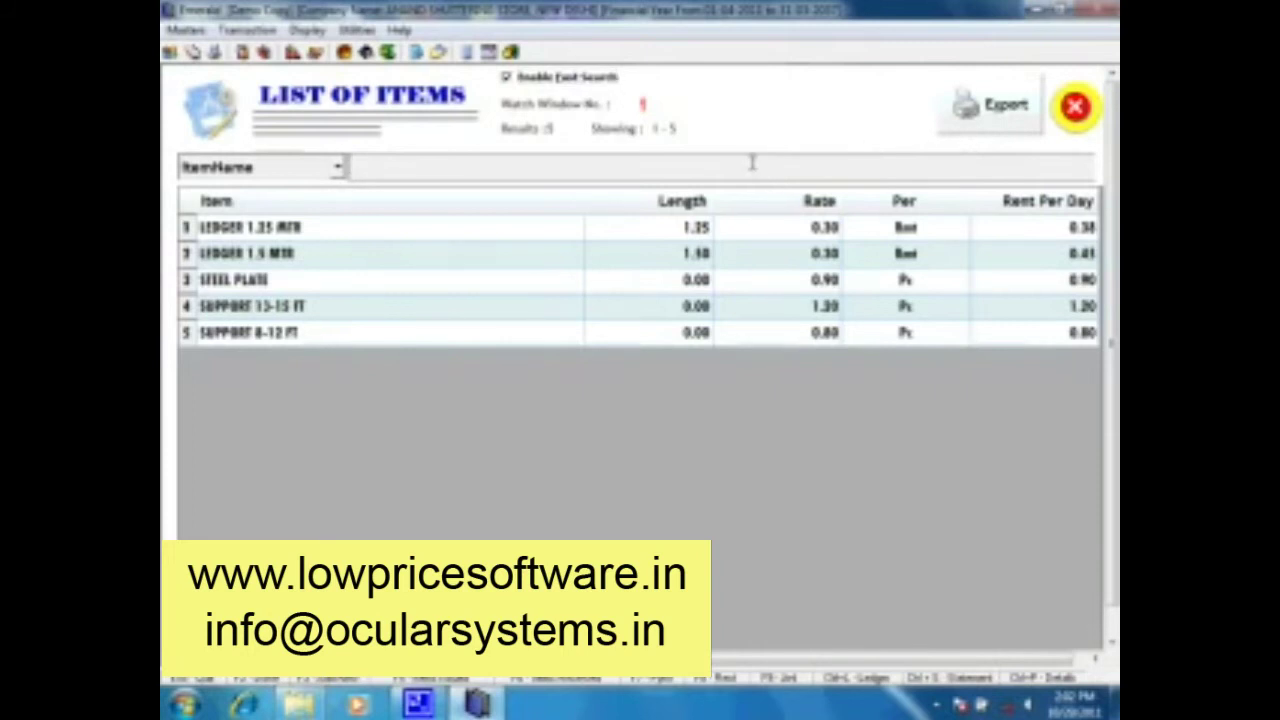
type("L")
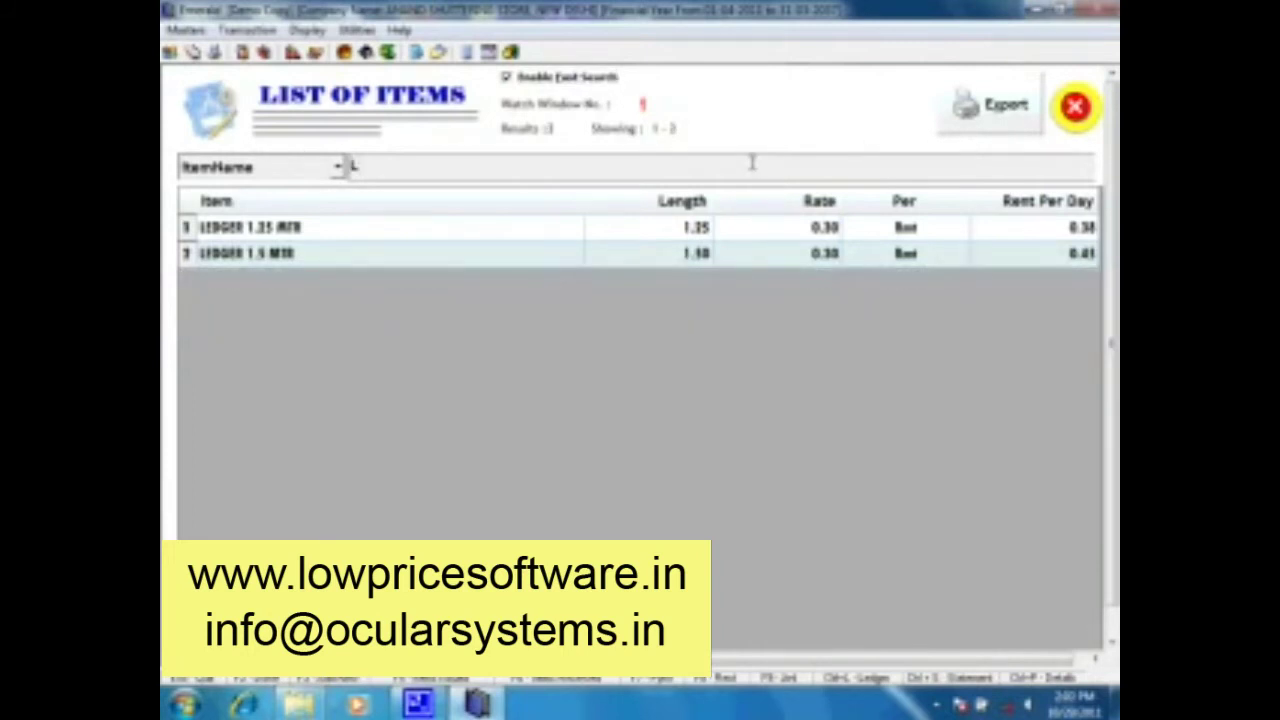
Open the LEDGER 1.25 MTR item for editing, update its record and return to the list of items
double_click(702, 229)
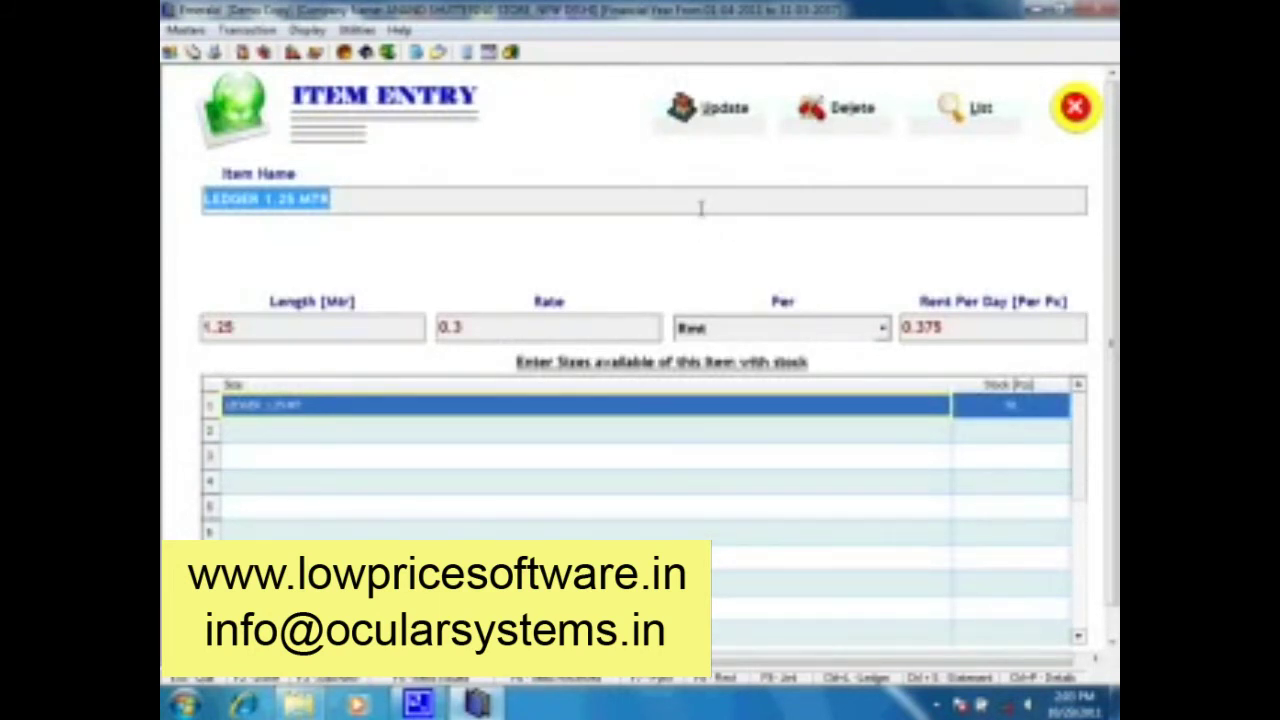
left_click(537, 333)
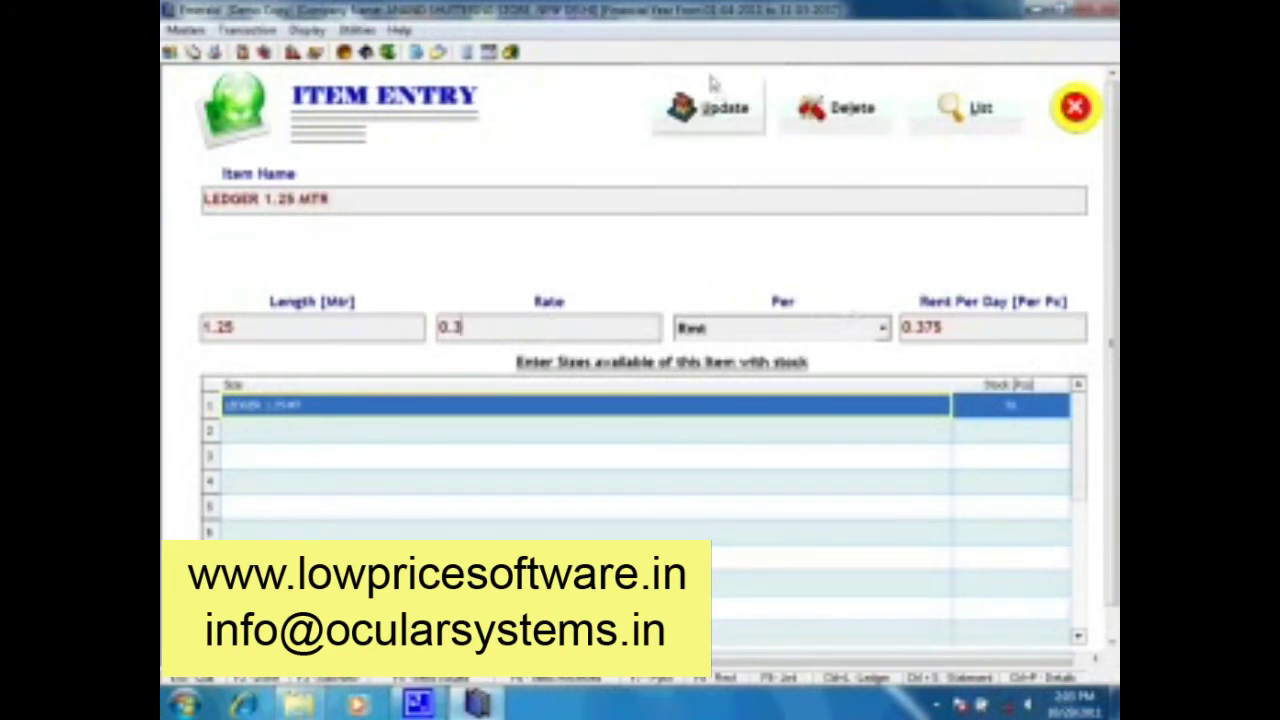
left_click(708, 113)
key("Return")
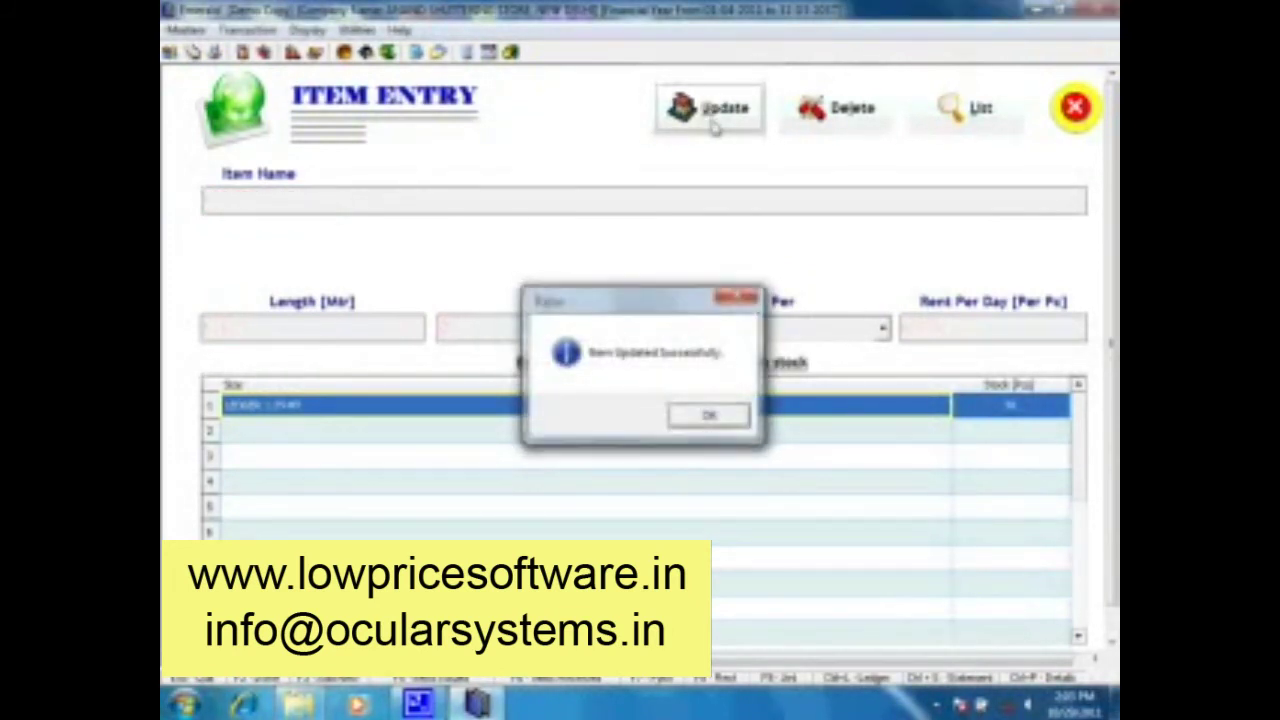
key("Escape")
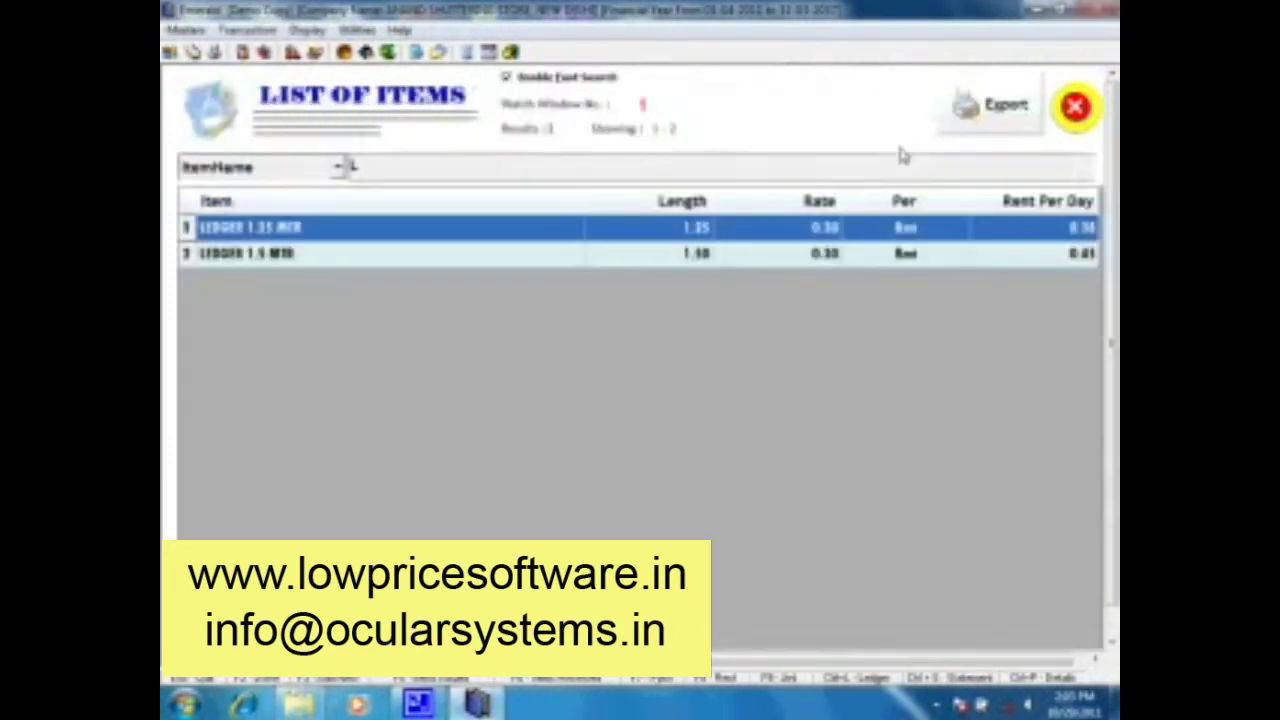
Close the list of items and any other open windows to return to the main screen
key("Escape")
key("Escape")
key("Escape")
key("Escape")
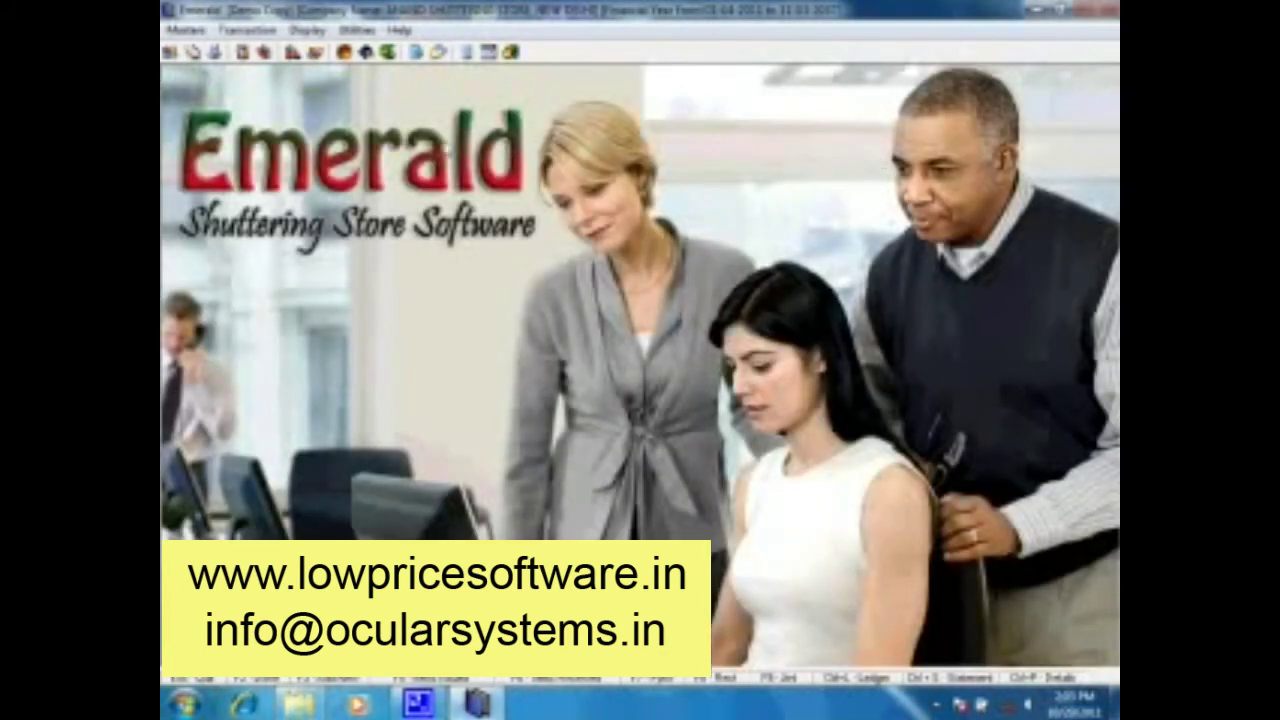
left_click(186, 31)
key("alt+Tab")
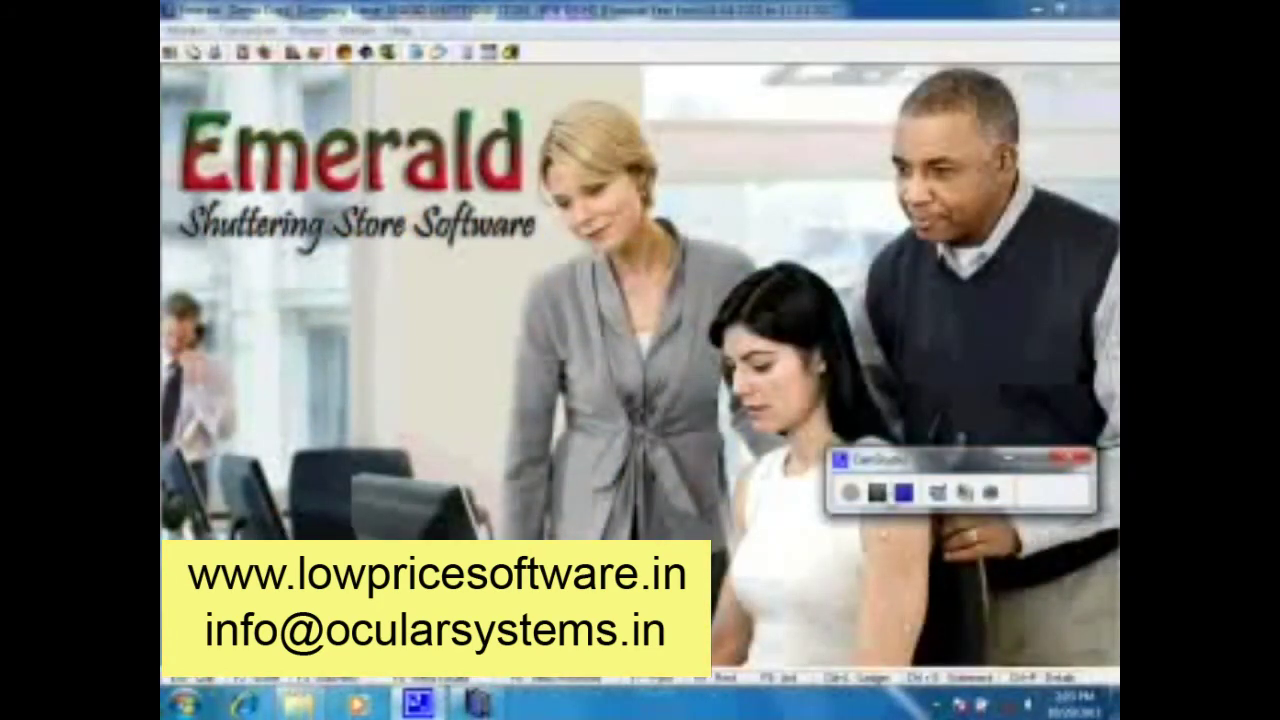
left_click_drag(916, 464, 970, 579)
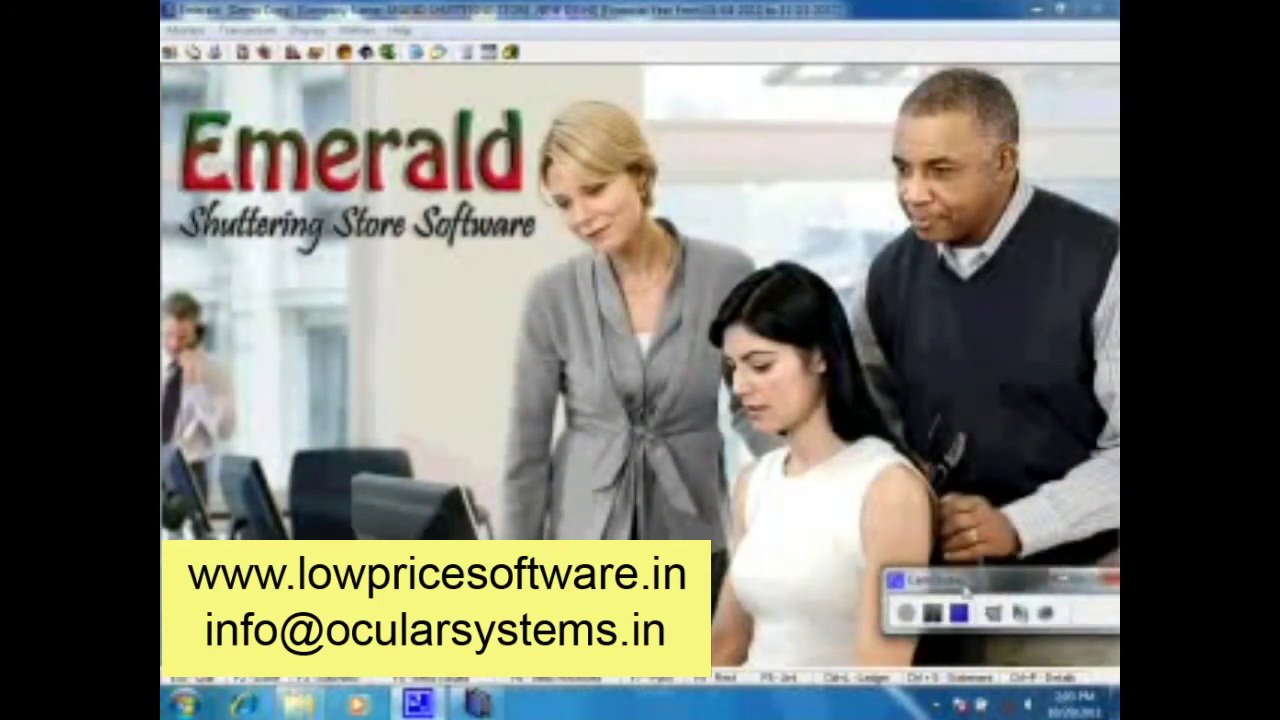